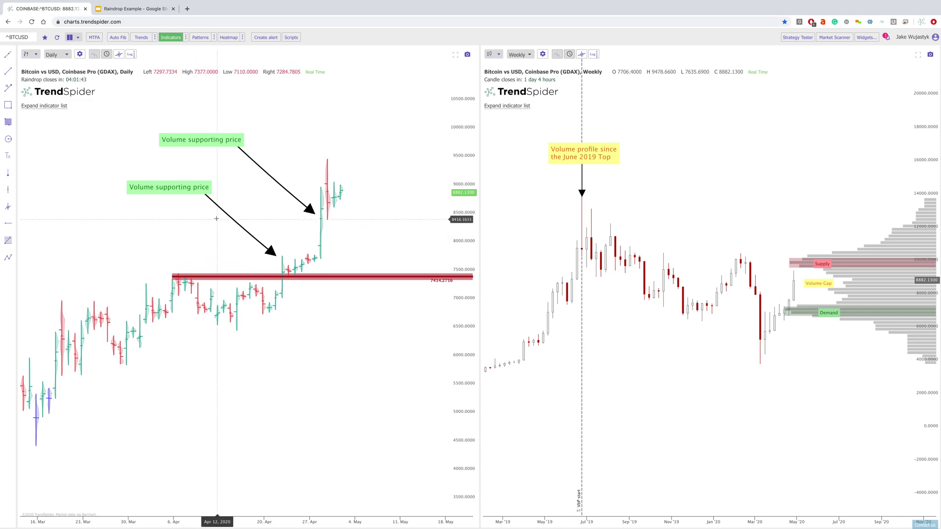
- Pan the daily Bitcoin chart back, reposition both Volume supporting price labels, and zoom out
drag(281, 222, 321, 222)
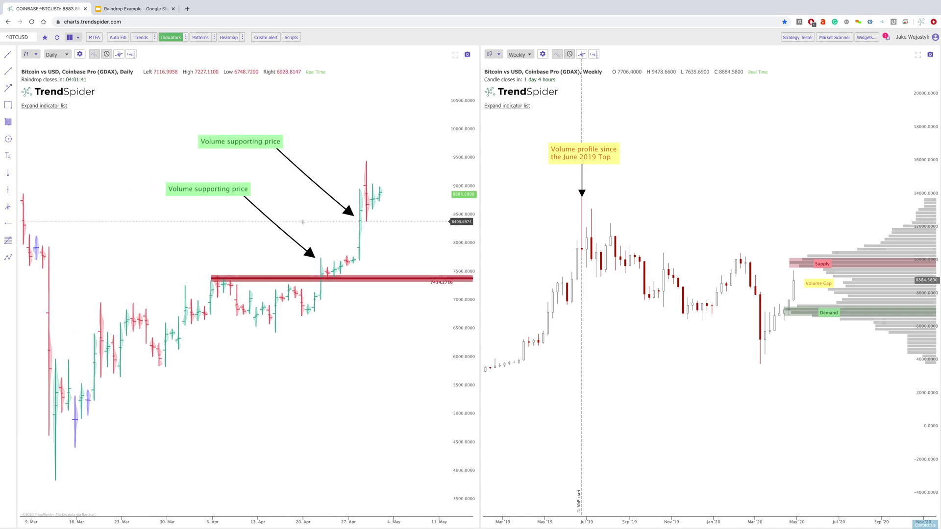
drag(239, 195, 232, 188)
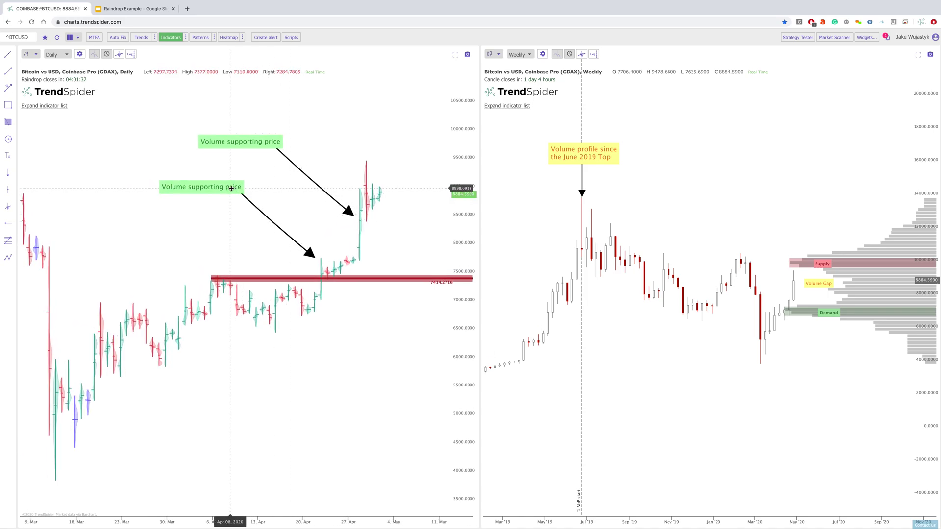
drag(279, 147, 279, 151)
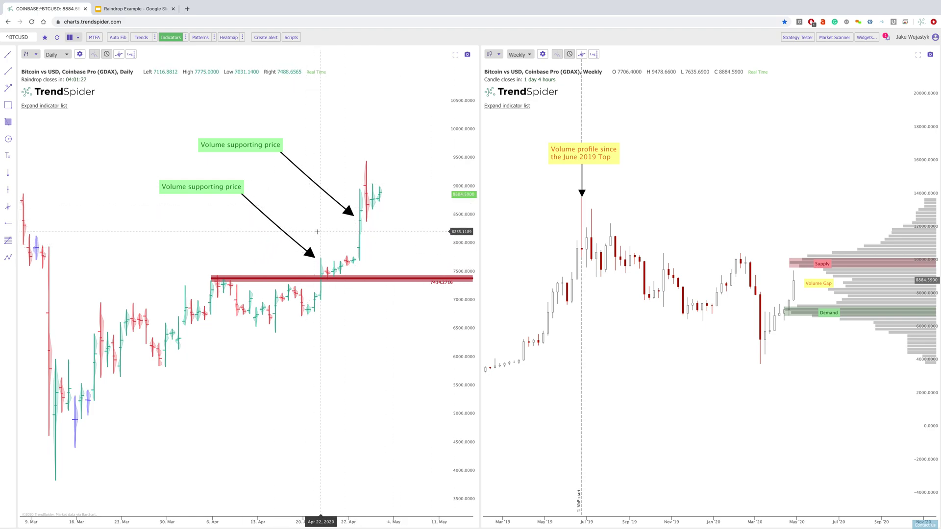
scroll(316, 232, down, 5)
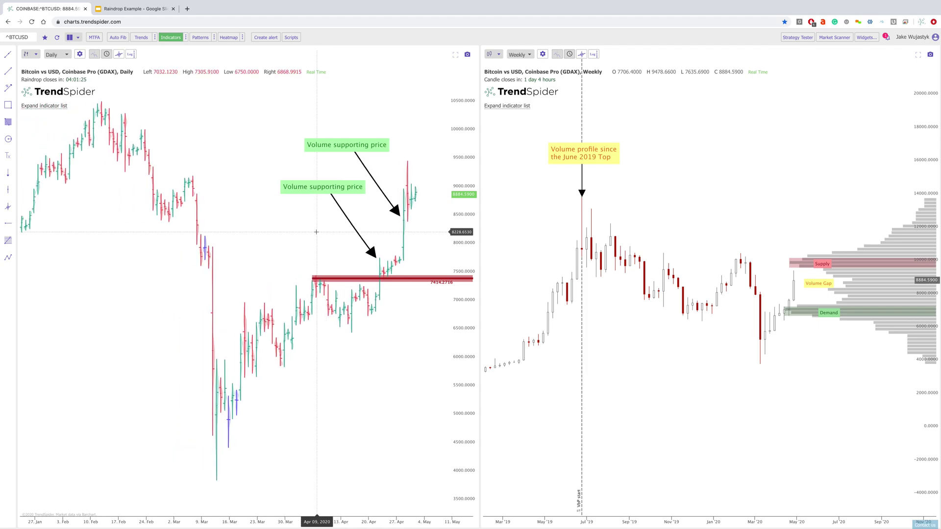
scroll(316, 231, down, 3)
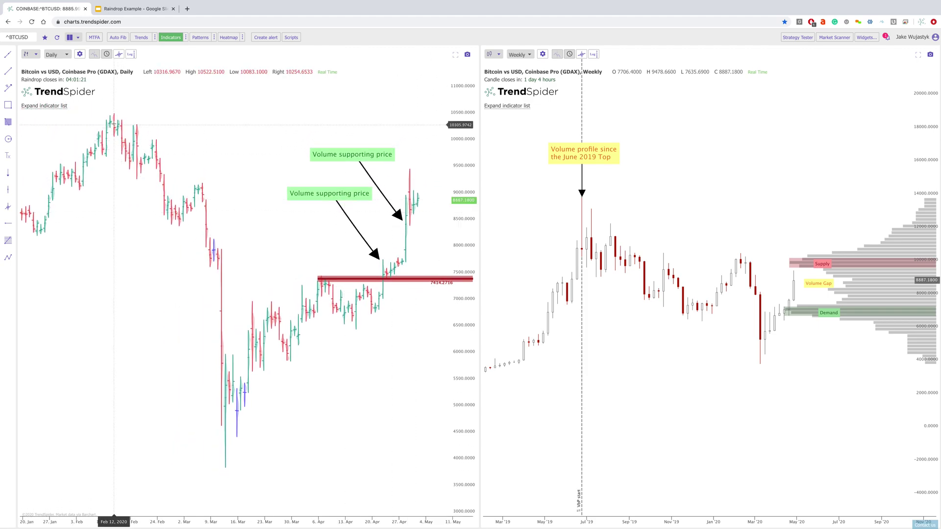
- Anchor a VWAP at the Feb 12 candle and increase its line stroke
right_click(114, 125)
click(125, 142)
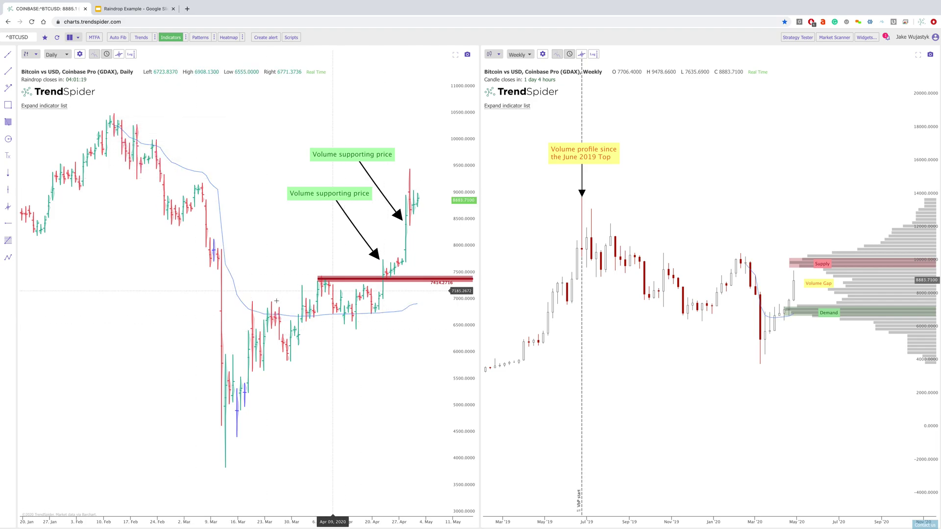
right_click(219, 200)
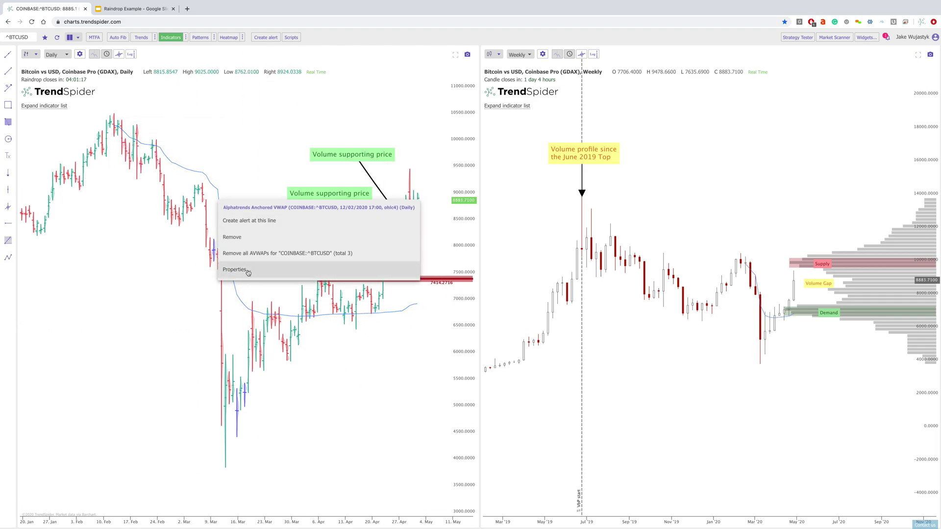
click(247, 274)
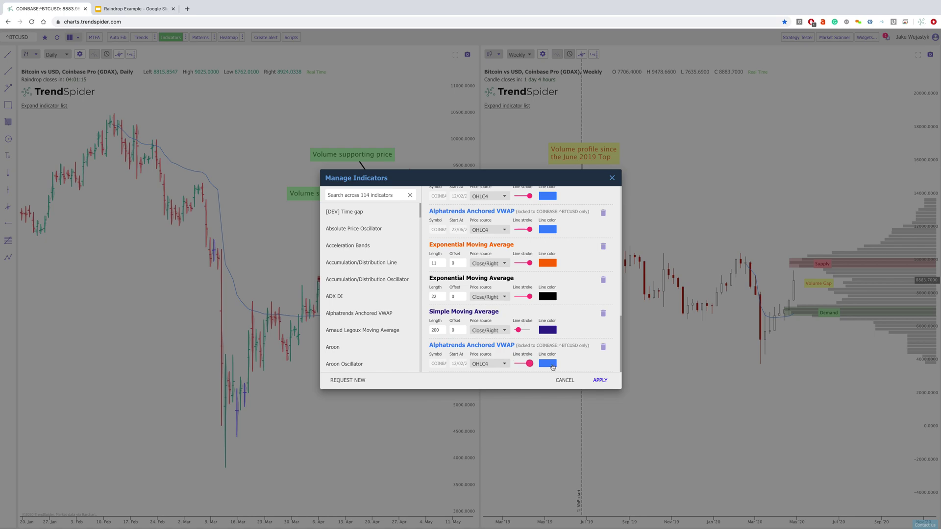
click(601, 380)
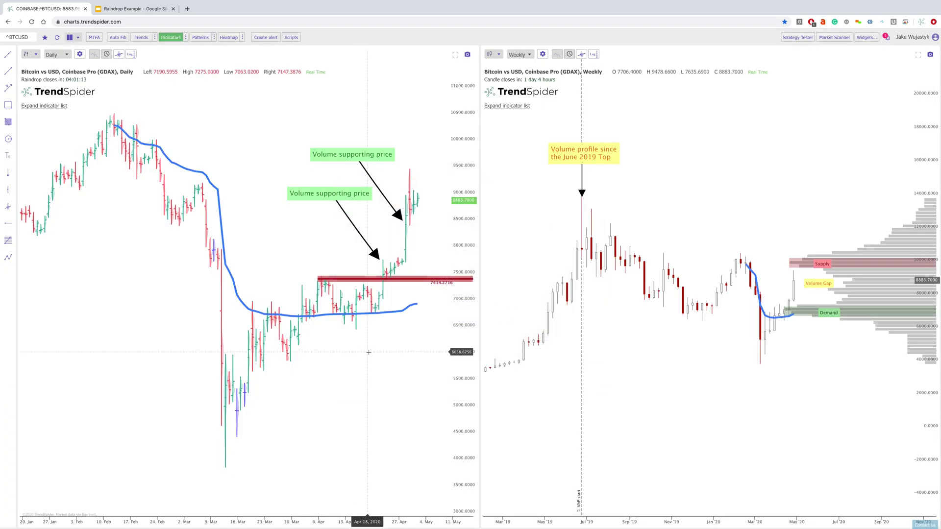
- Shift the lower and upper Volume supporting price labels to the left
scroll(368, 351, up, 3)
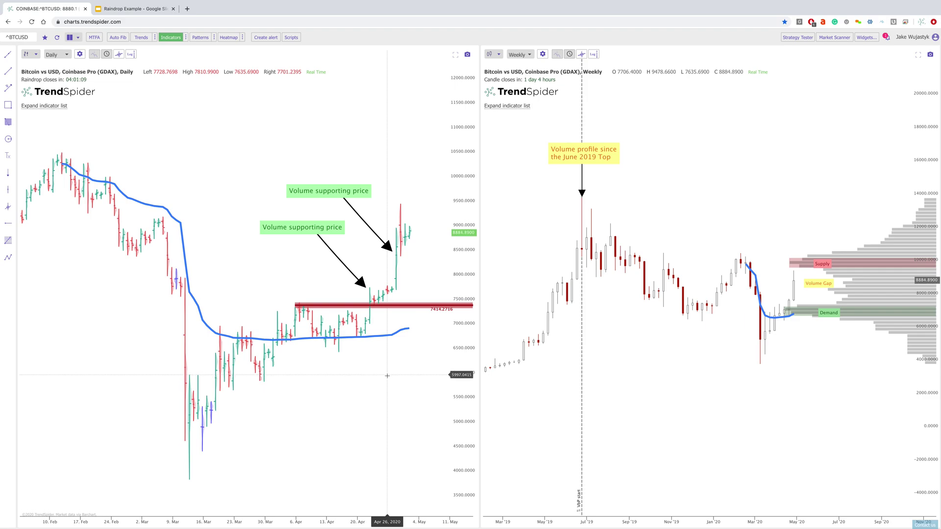
drag(328, 230, 298, 229)
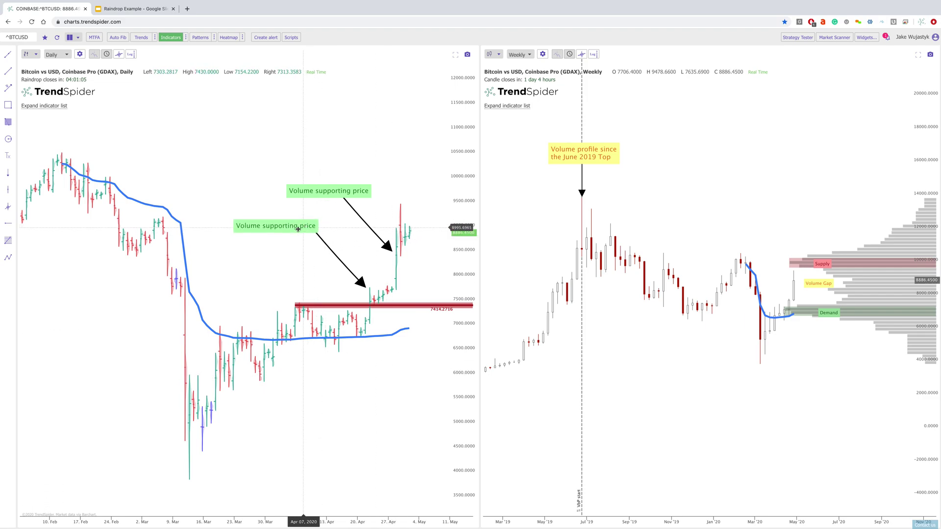
drag(358, 192, 338, 195)
- Rezoom the time axis, move the upper label back right, and switch to the Raindrop Example deck
scroll(411, 233, up, 3)
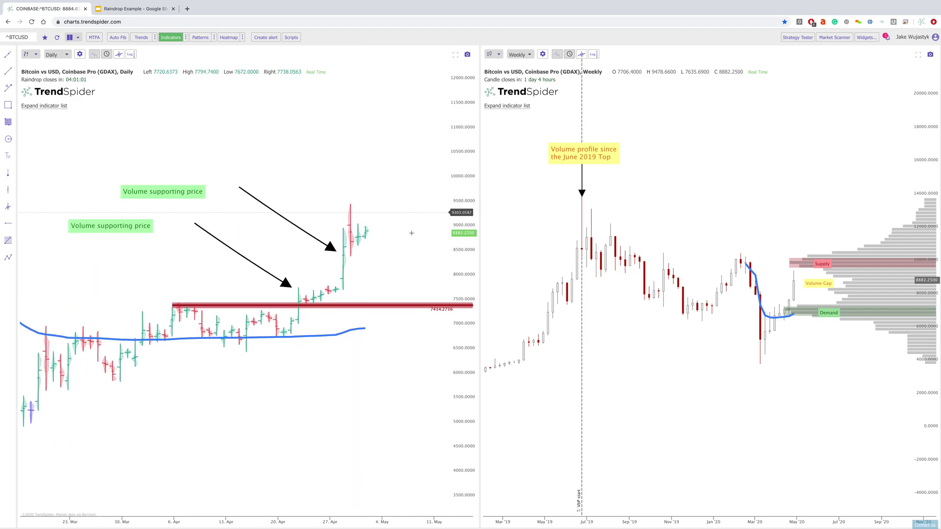
scroll(412, 232, down, 2)
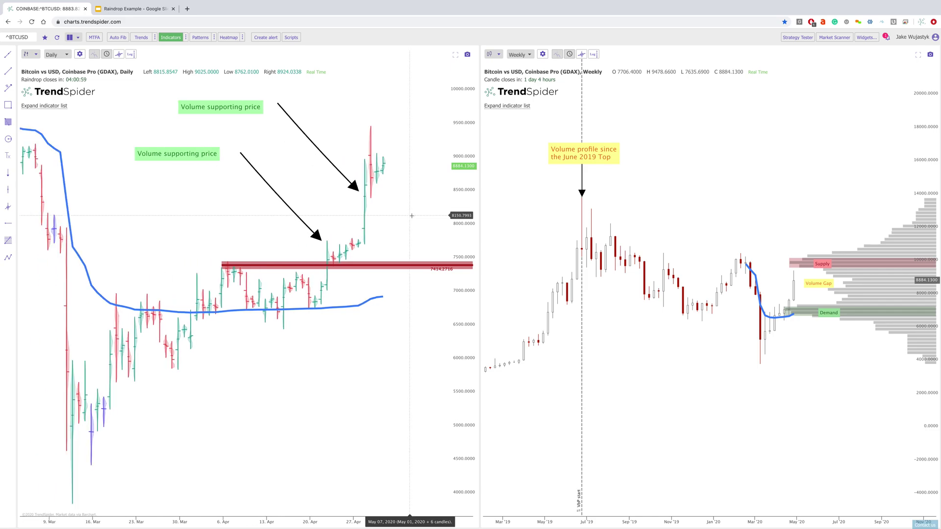
scroll(411, 216, down, 1)
scroll(249, 106, down, 1)
drag(249, 106, 266, 106)
scroll(336, 256, up, 2)
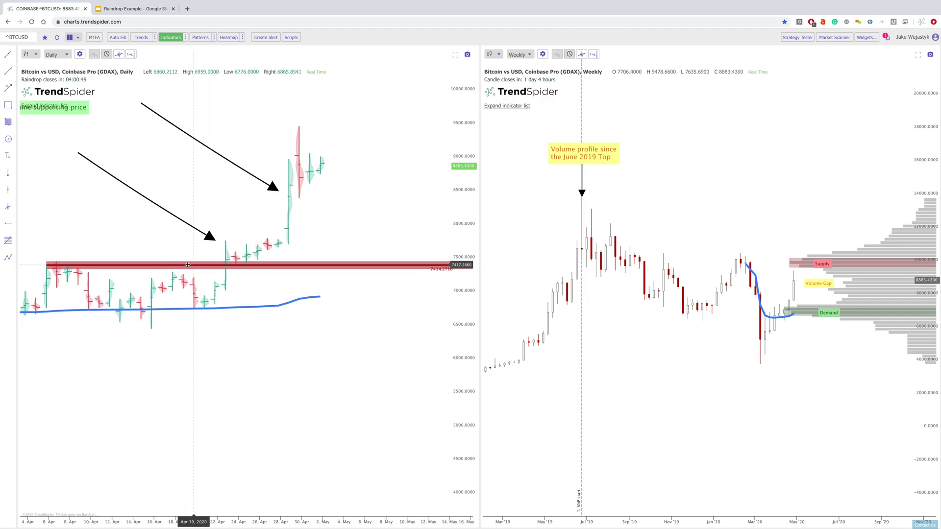
scroll(244, 262, down, 3)
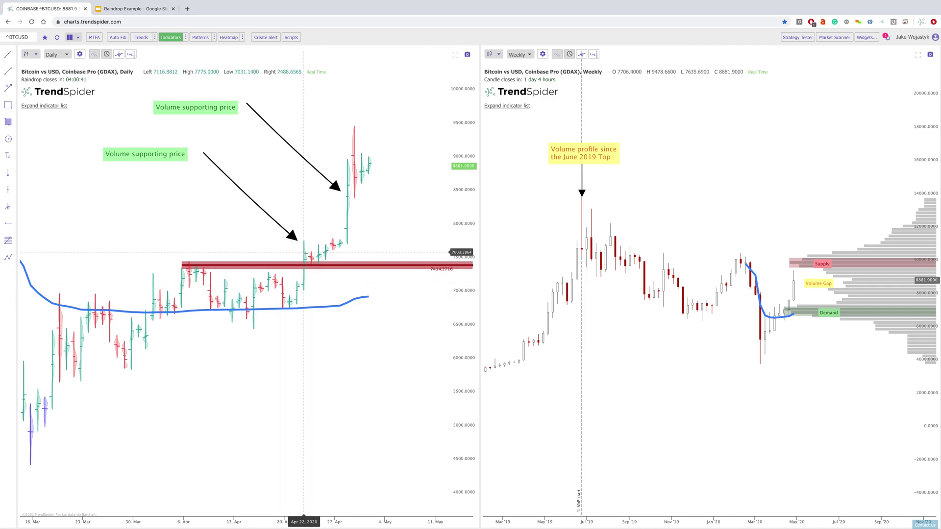
click(136, 9)
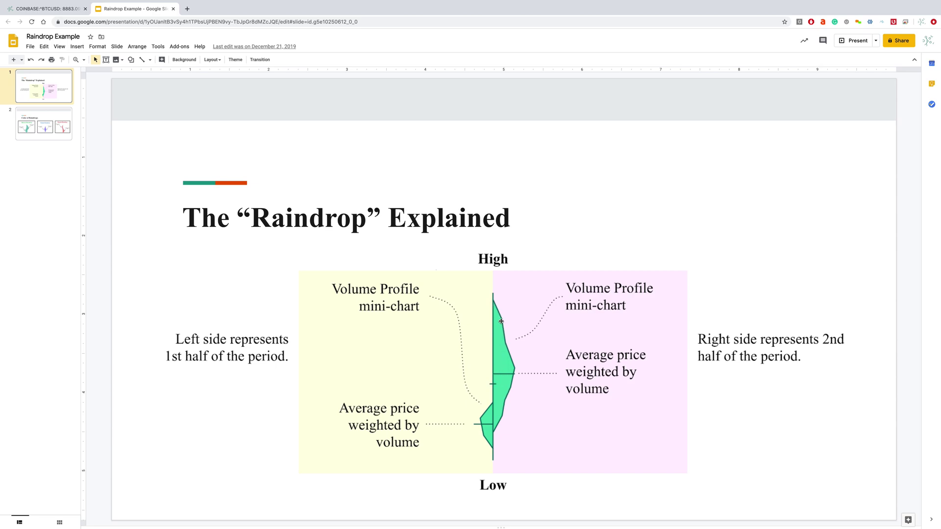
- Go to the Color of Raindrops slide
click(48, 132)
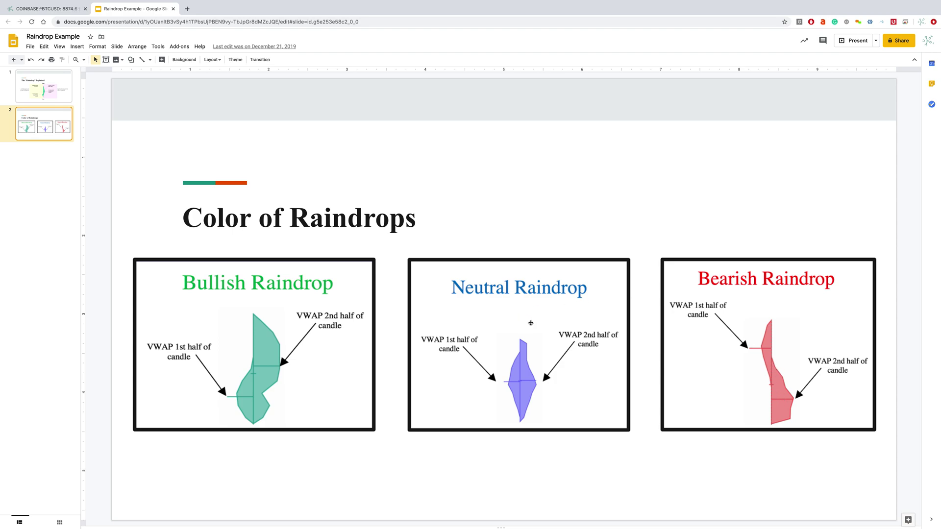
- Return to the TrendSpider Bitcoin chart with Ctrl+Shift+Tab
key(ctrl+shift+Tab)
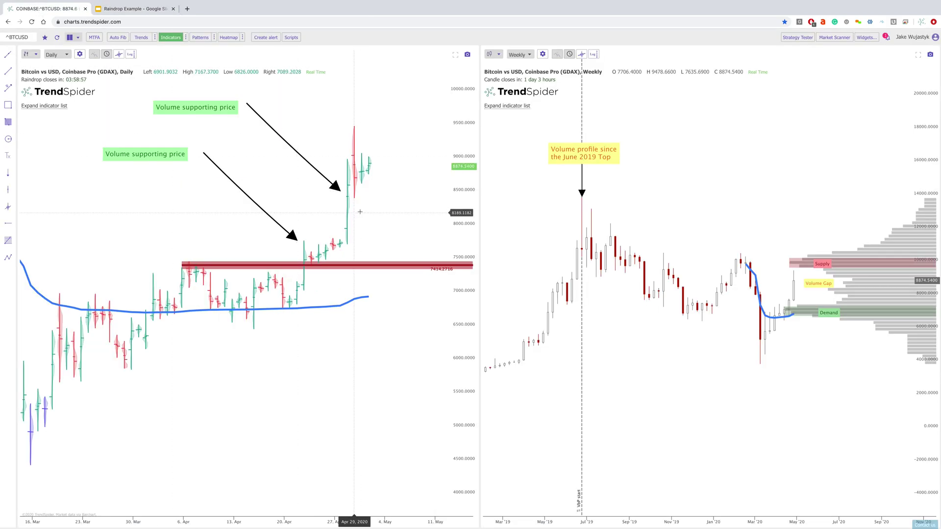
scroll(400, 234, down, 4)
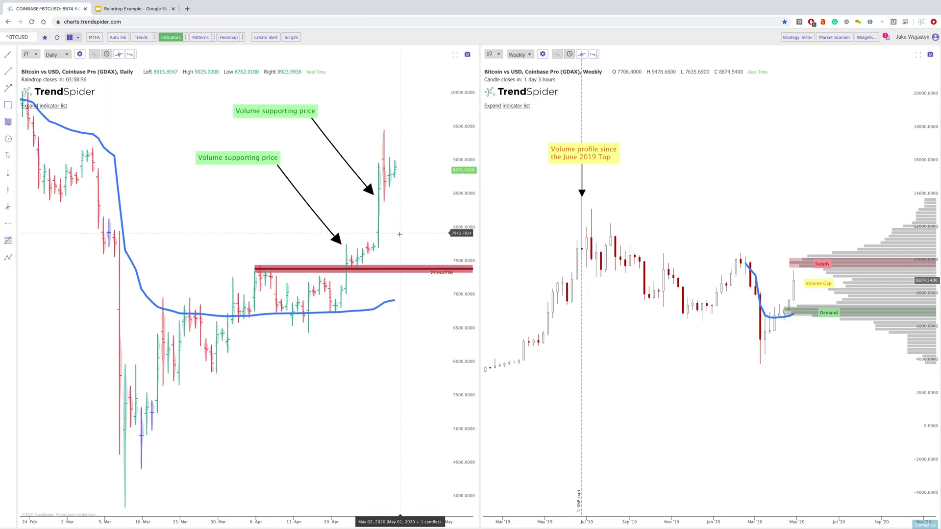
scroll(399, 234, up, 4)
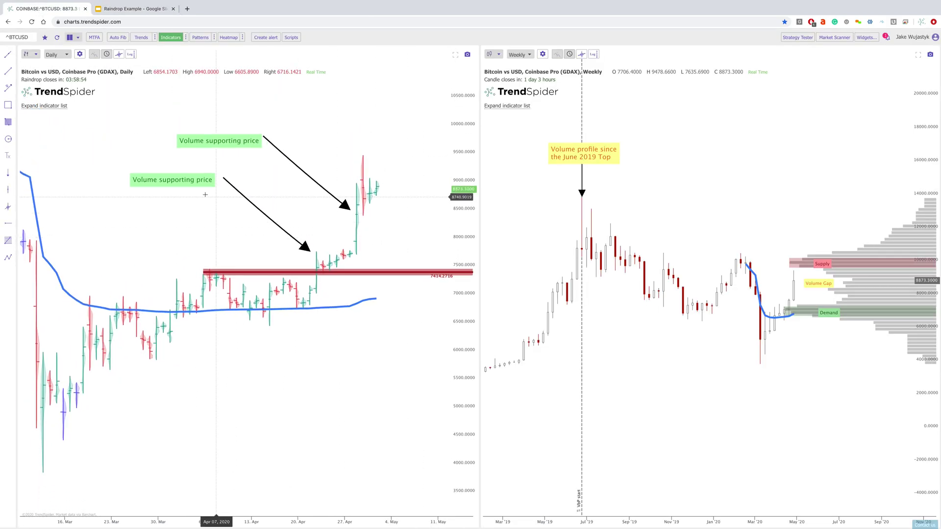
scroll(205, 195, down, 3)
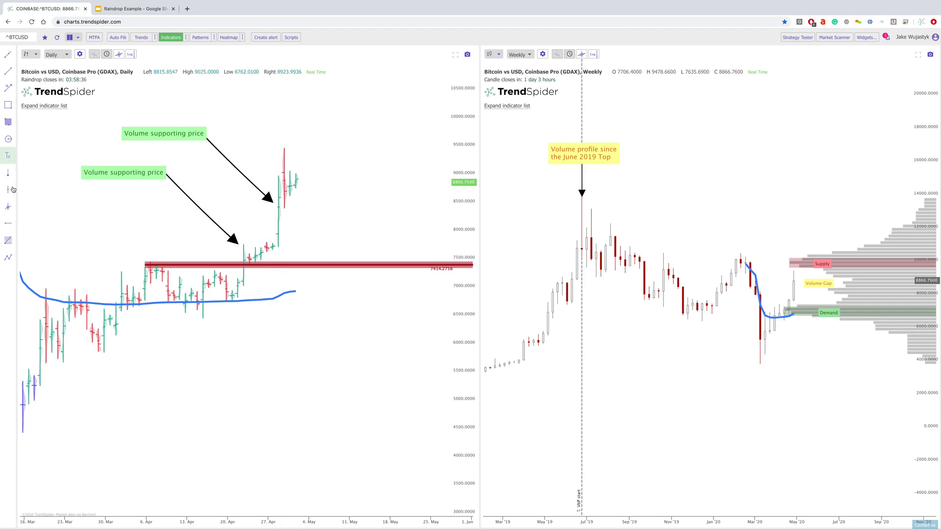
click(242, 243)
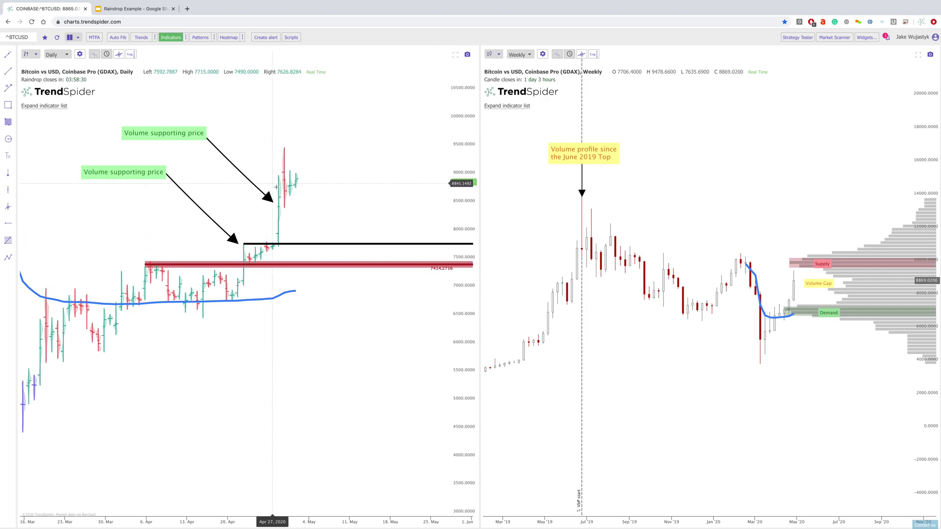
- Zoom the daily chart, bring the cut-off label fully into view, and stretch its price scale
scroll(276, 189, up, 2)
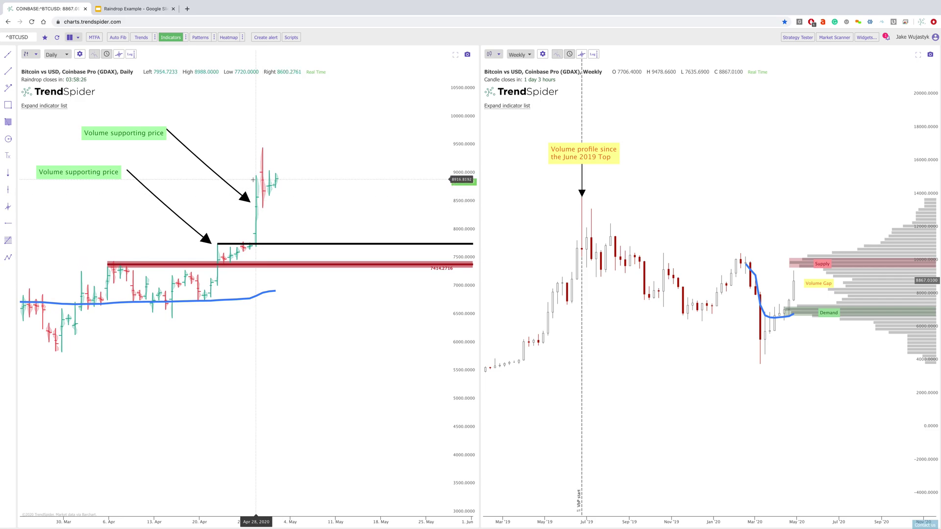
scroll(376, 222, up, 5)
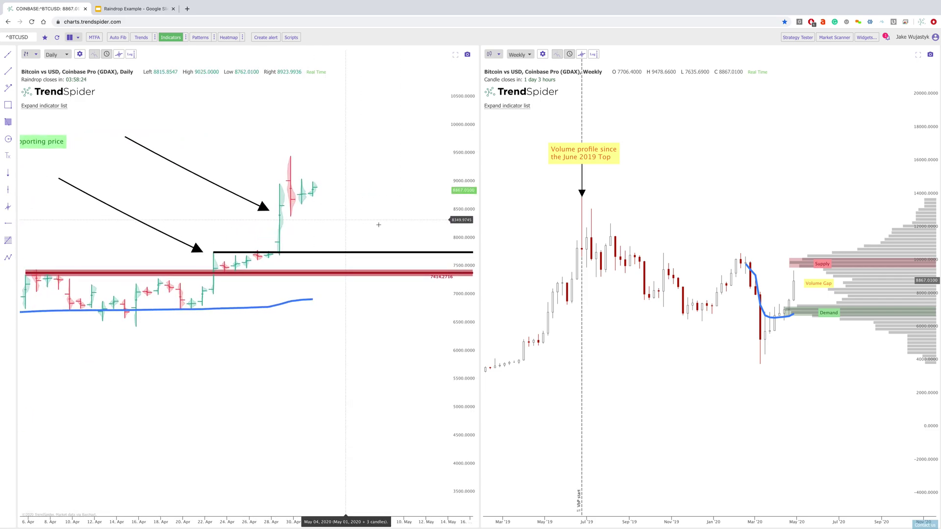
scroll(378, 224, left, 3)
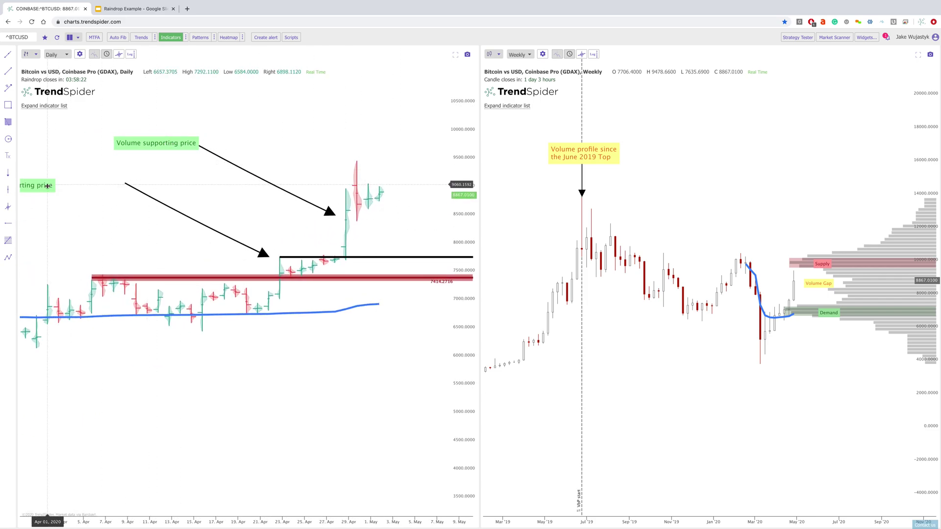
drag(47, 185, 124, 185)
drag(465, 194, 466, 175)
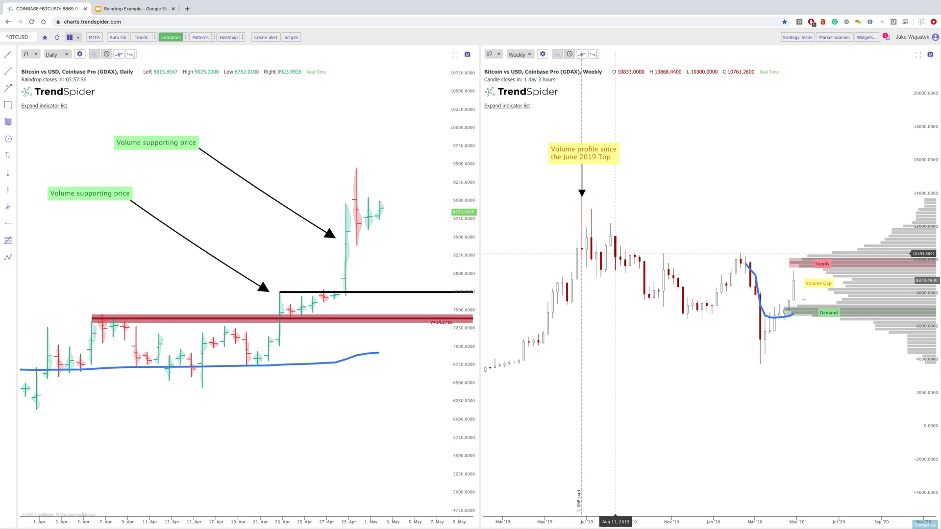
- Rescale the weekly price axis, then zoom out both charts back to mid-2018 and early February
drag(935, 210, 933, 231)
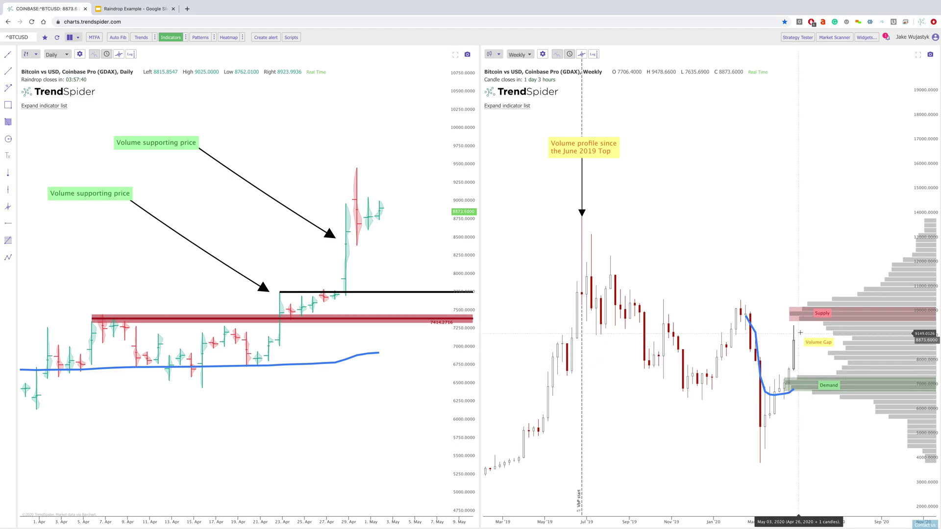
drag(931, 268, 931, 308)
scroll(767, 258, left, 3)
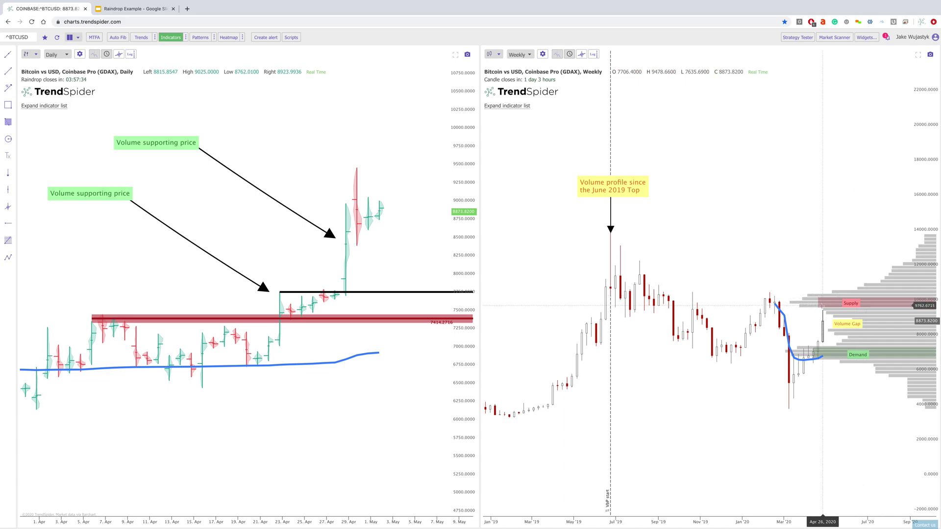
scroll(822, 307, up, 3)
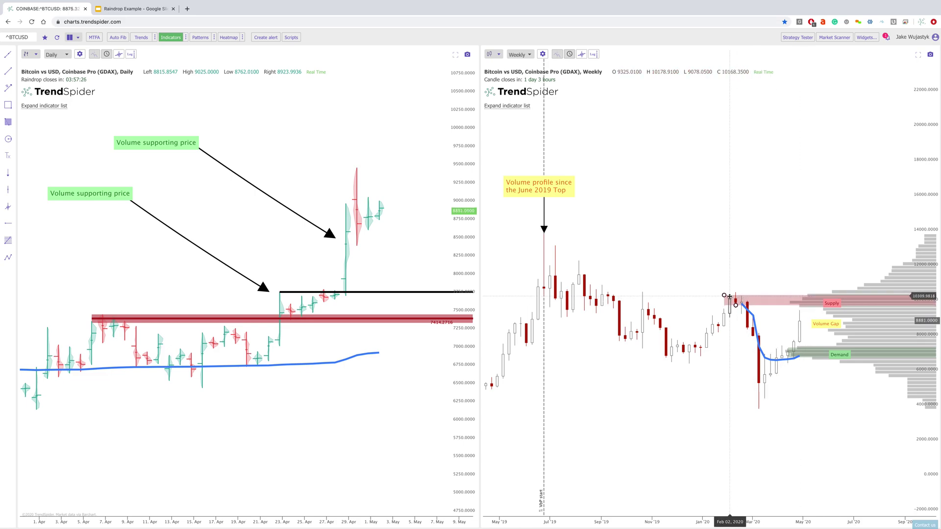
scroll(759, 301, left, 1)
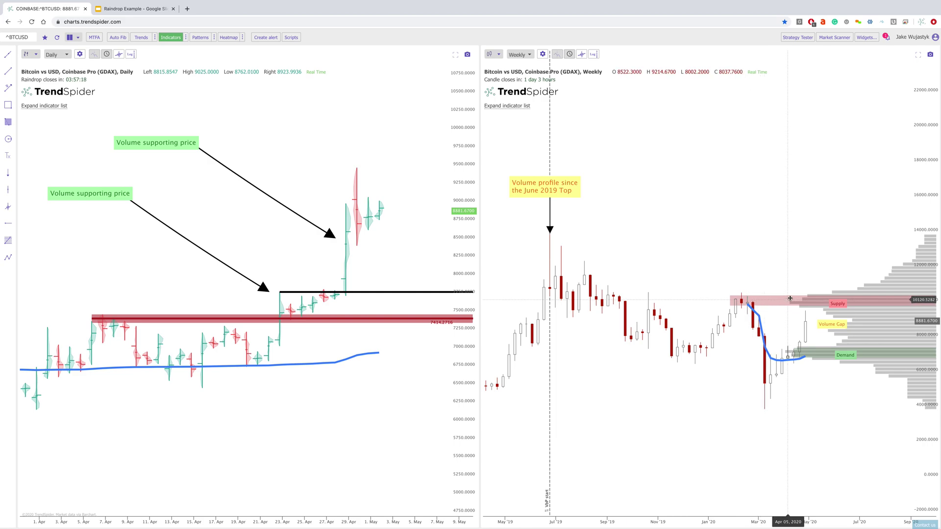
scroll(801, 306, down, 5)
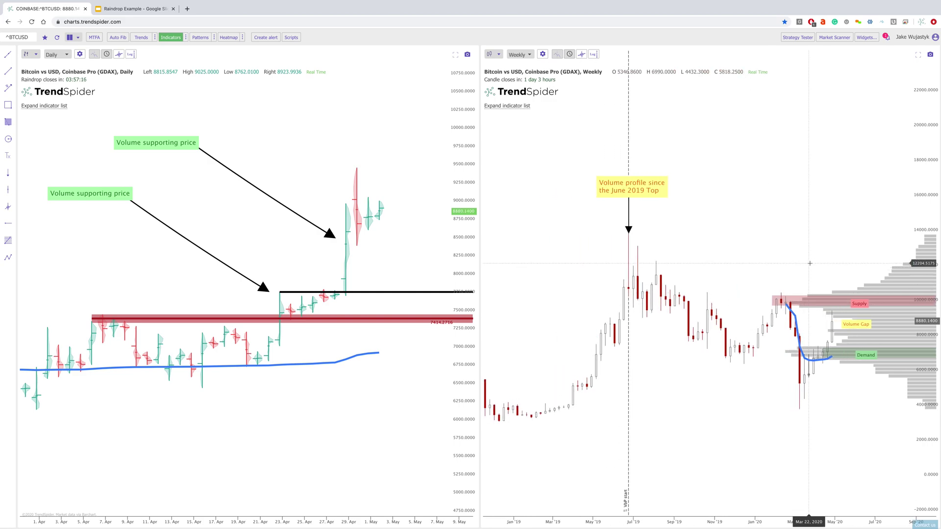
scroll(780, 271, down, 2)
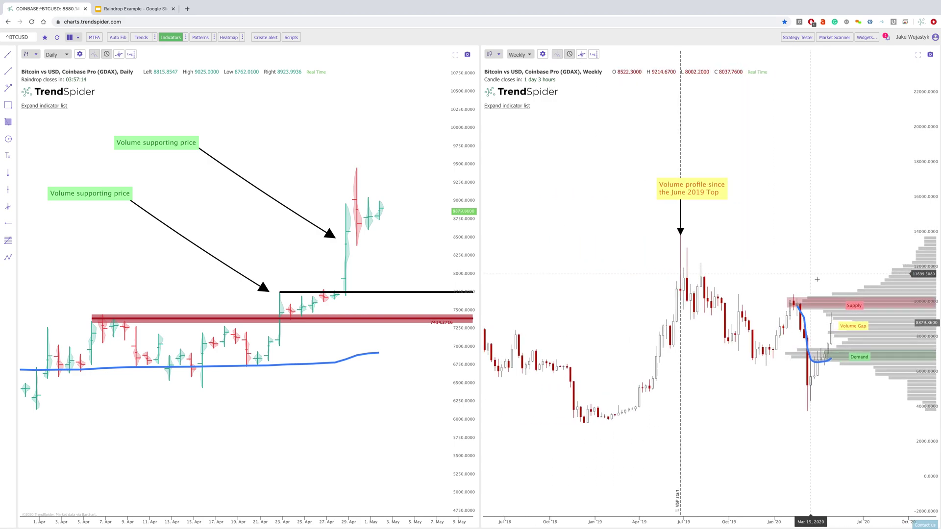
scroll(431, 165, down, 5)
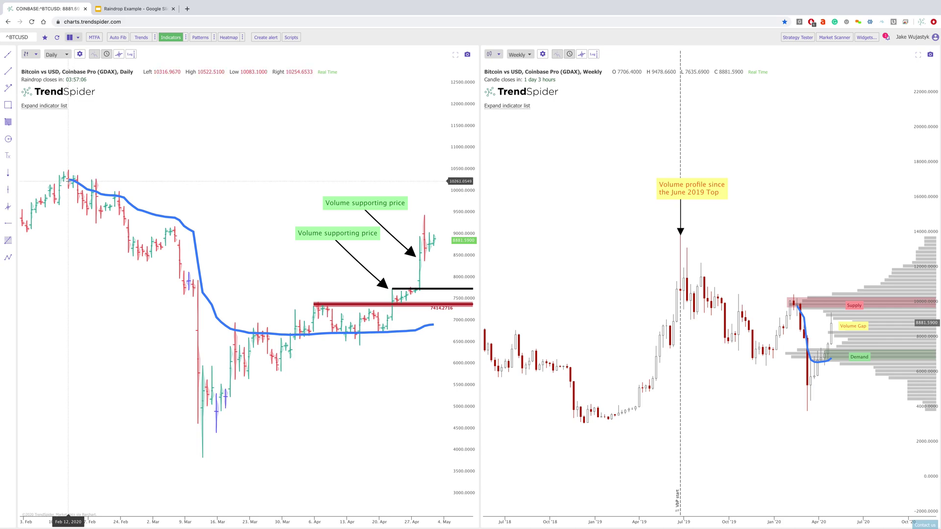
- Circle where price meets the blue VWAP line near Mar 31, then enter LTCUSD COINBASE as the symbol
scroll(206, 216, down, 3)
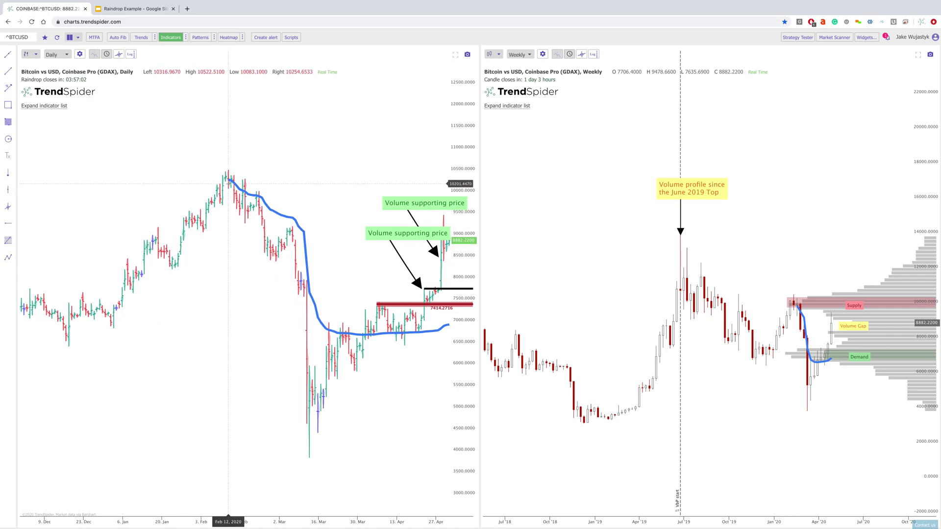
scroll(228, 185, up, 3)
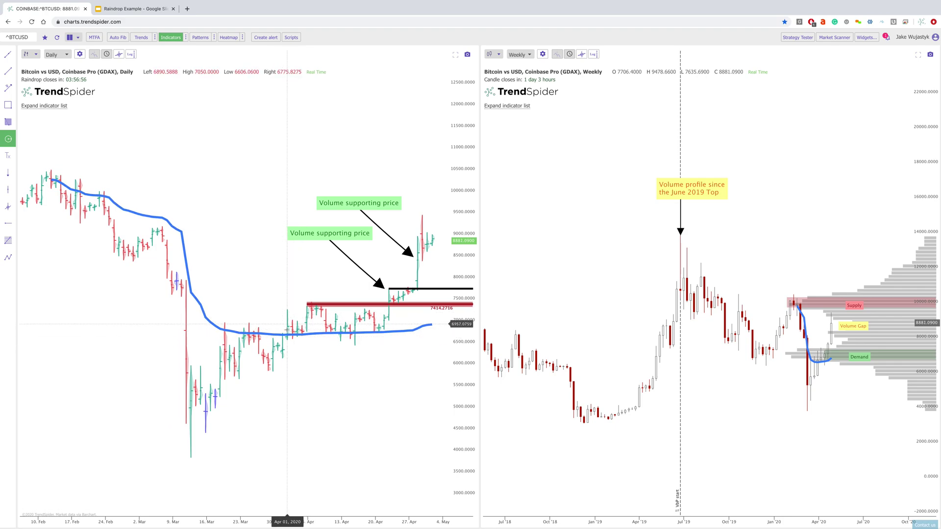
mouse_move(287, 327)
mouse_down()
mouse_move(287, 339)
mouse_move(288, 320)
mouse_up()
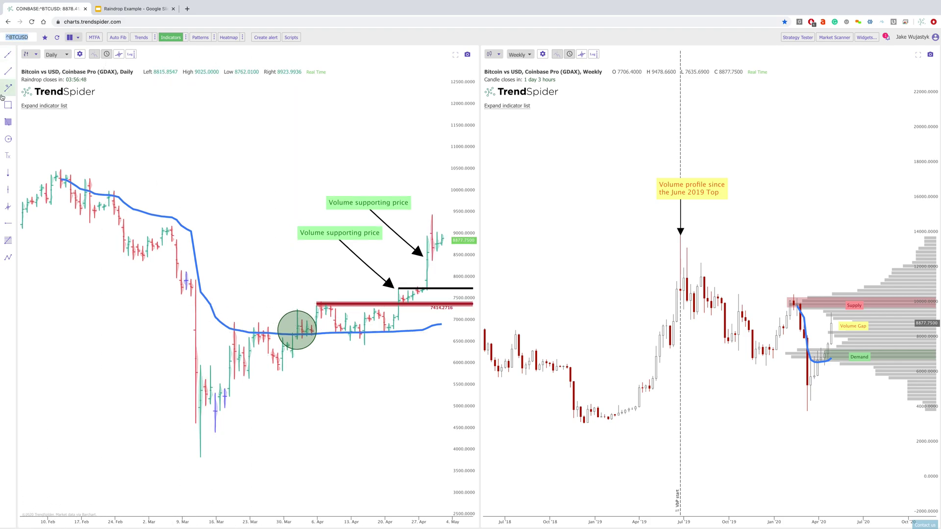
text(LTCUSD COINBASE)
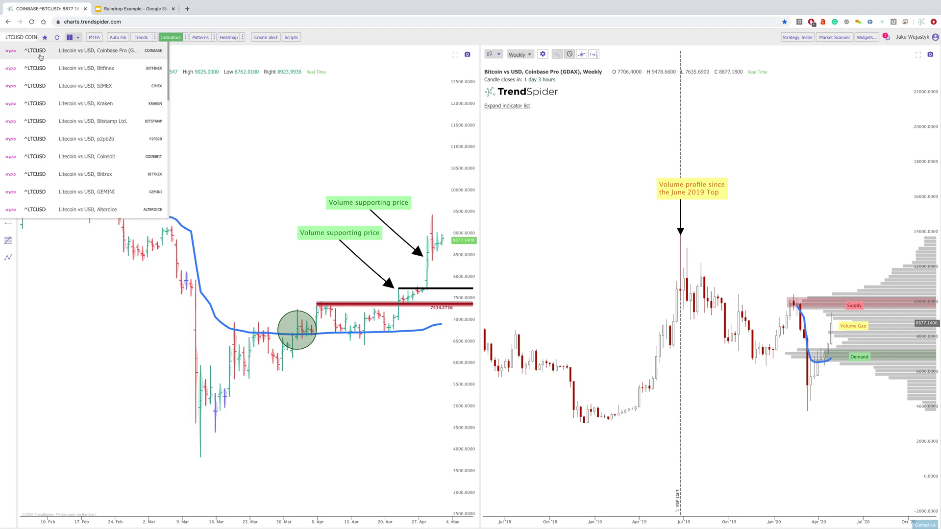
- Load the Litecoin vs USD Coinbase chart and draw a circle on the daily chart
click(41, 56)
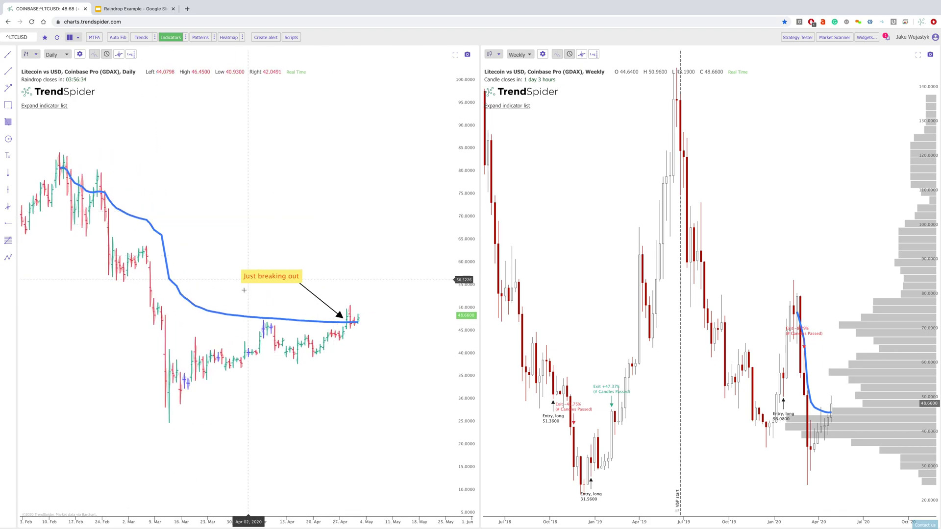
click(8, 137)
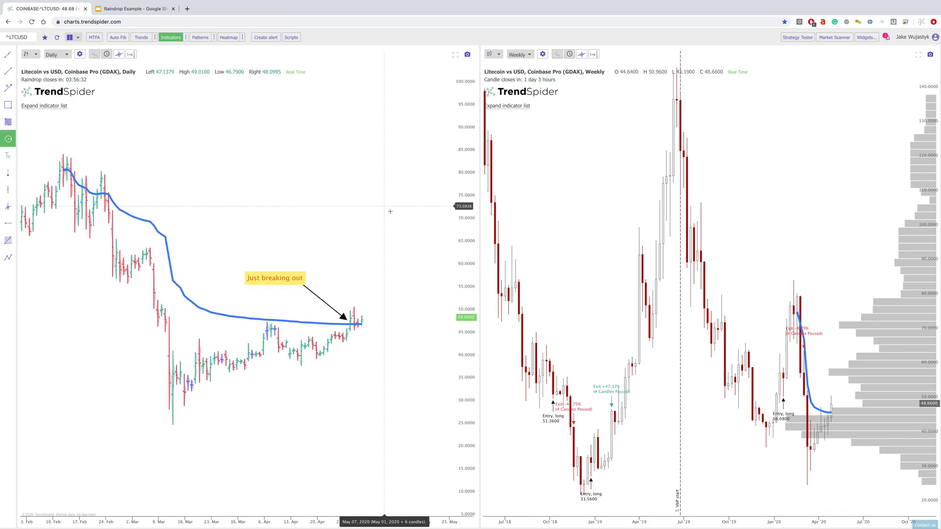
mouse_move(376, 213)
mouse_down()
mouse_move(351, 191)
mouse_move(365, 203)
mouse_move(331, 217)
mouse_up()
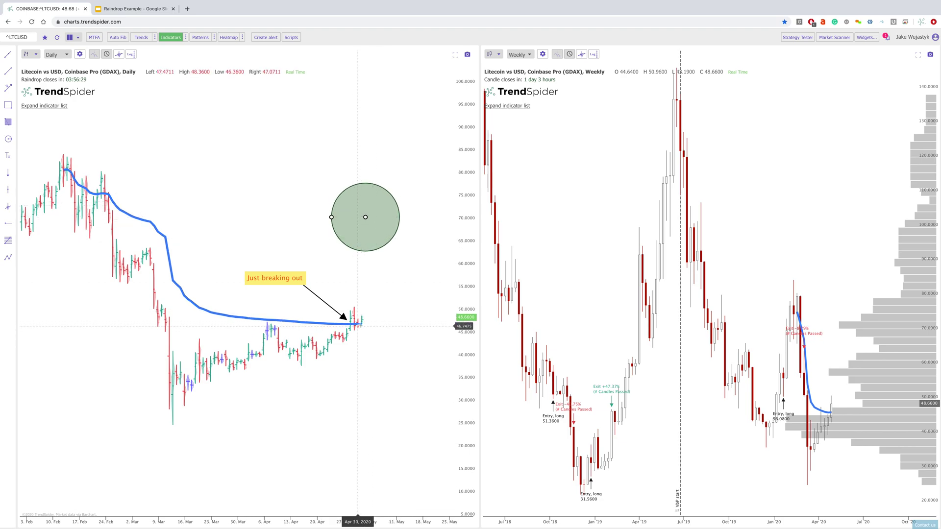
- Dismiss the circle, compress the weekly Litecoin price scale, and expand its indicator list
click(372, 294)
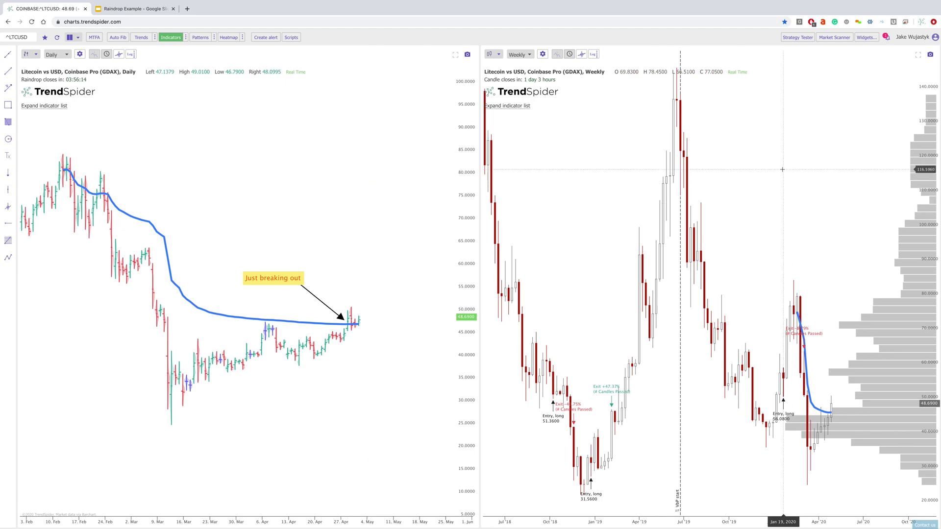
drag(933, 299, 933, 325)
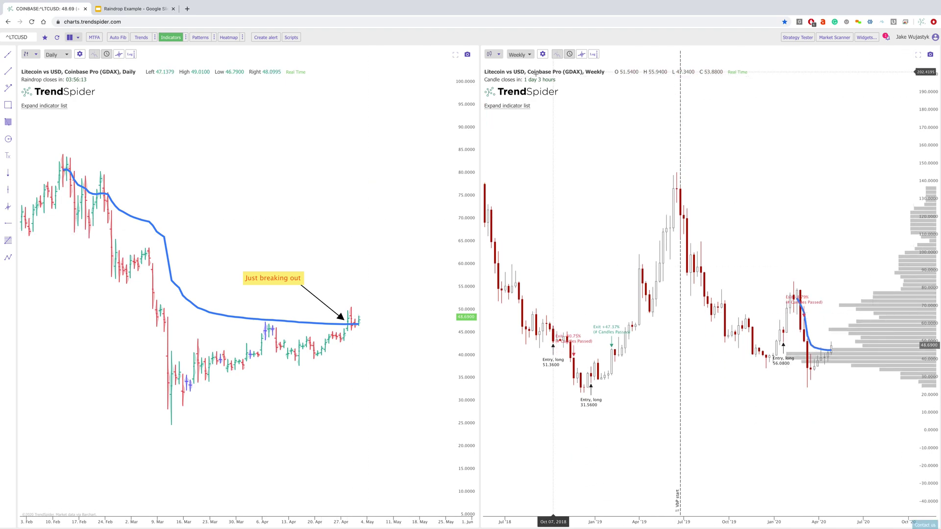
click(507, 105)
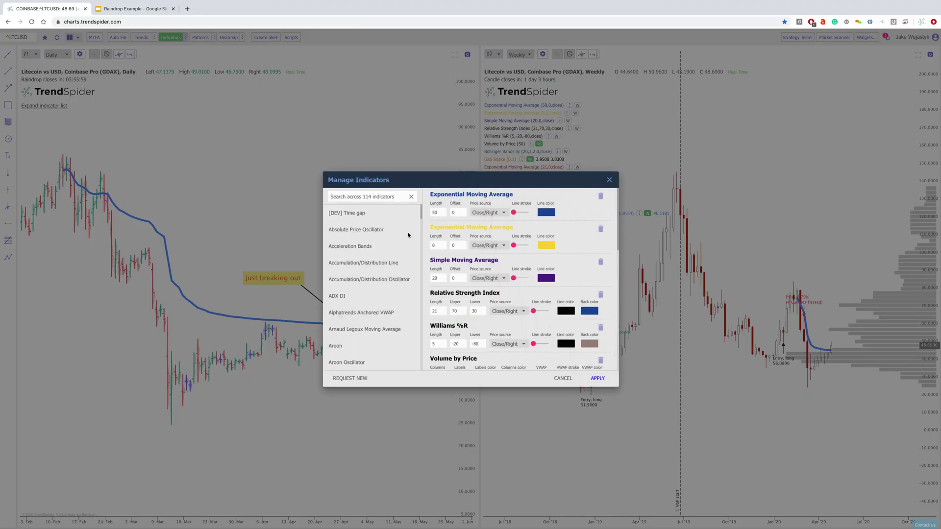
- Add a MACD (12,26,9) pane under the weekly Litecoin chart only, removing it from the daily chart
text(macd)
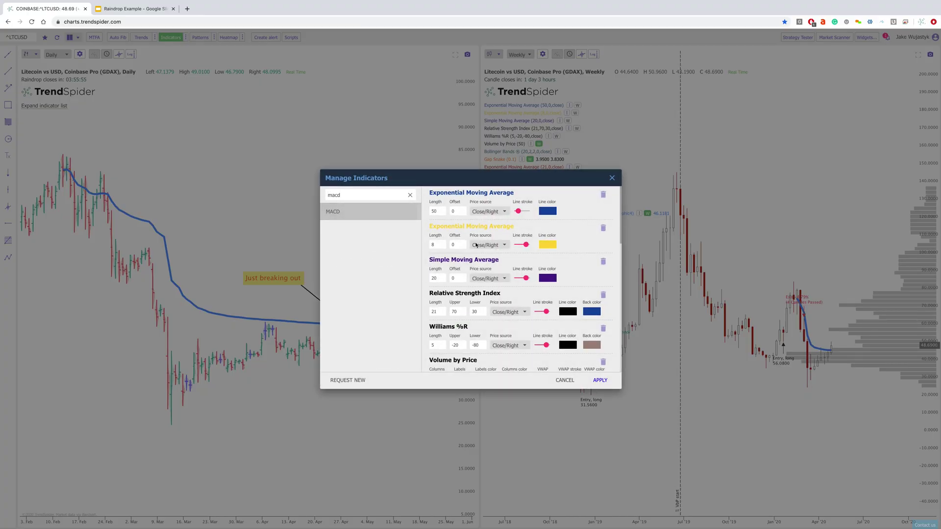
key(Return)
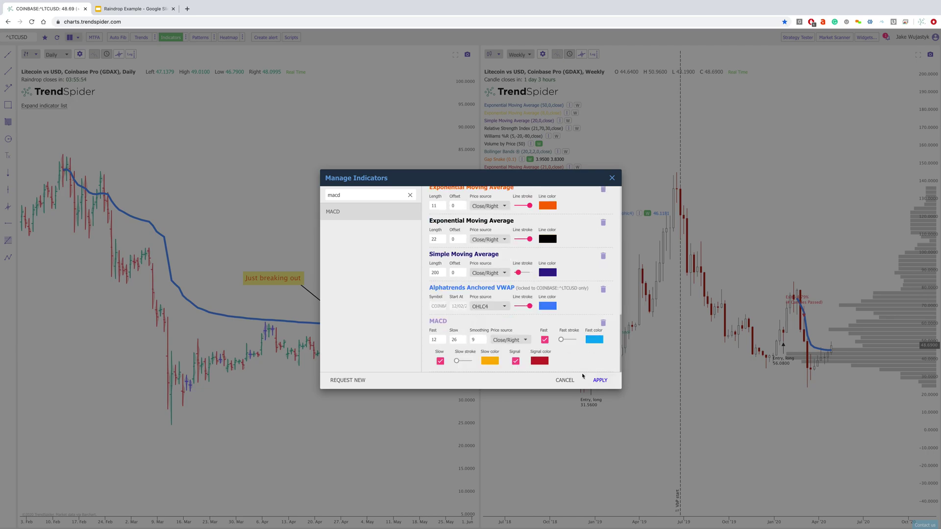
click(599, 381)
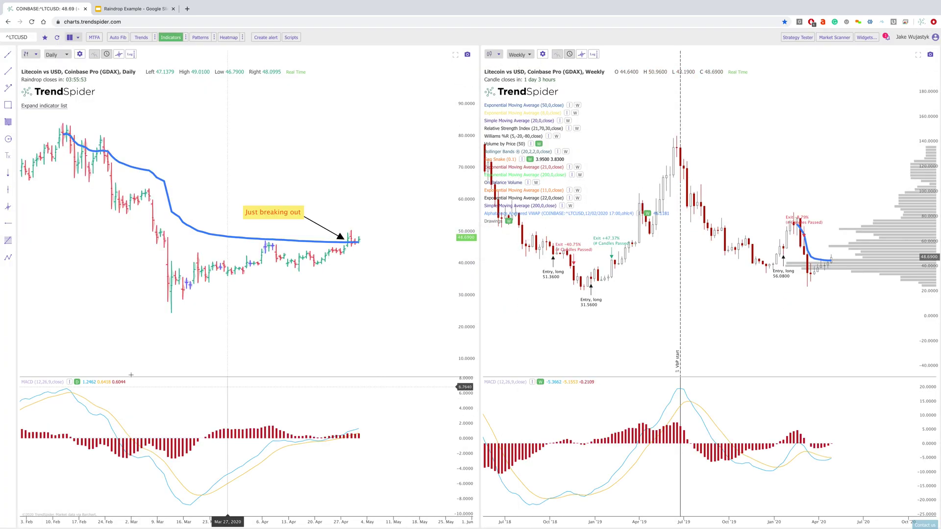
click(77, 382)
- Rescale the weekly chart's price axis and bring up the execution-mark options
scroll(590, 247, down, 5)
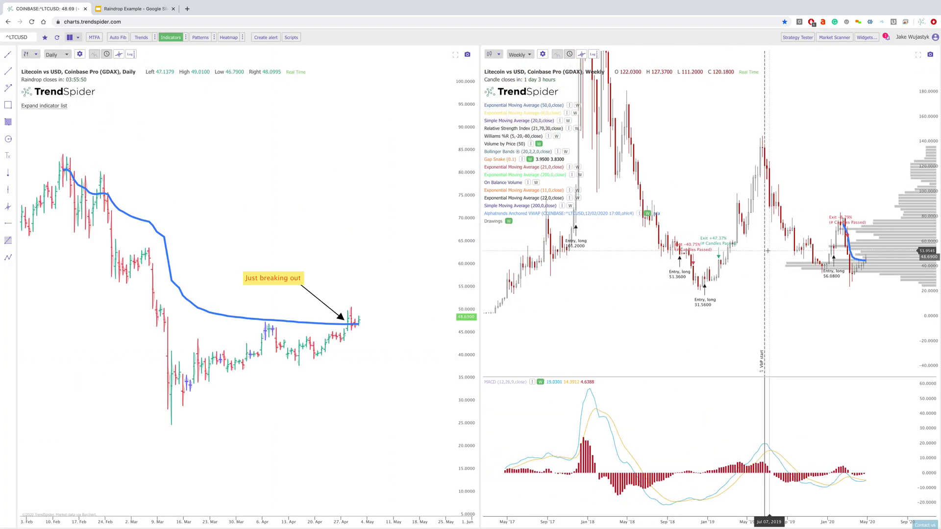
drag(921, 211, 921, 236)
right_click(680, 230)
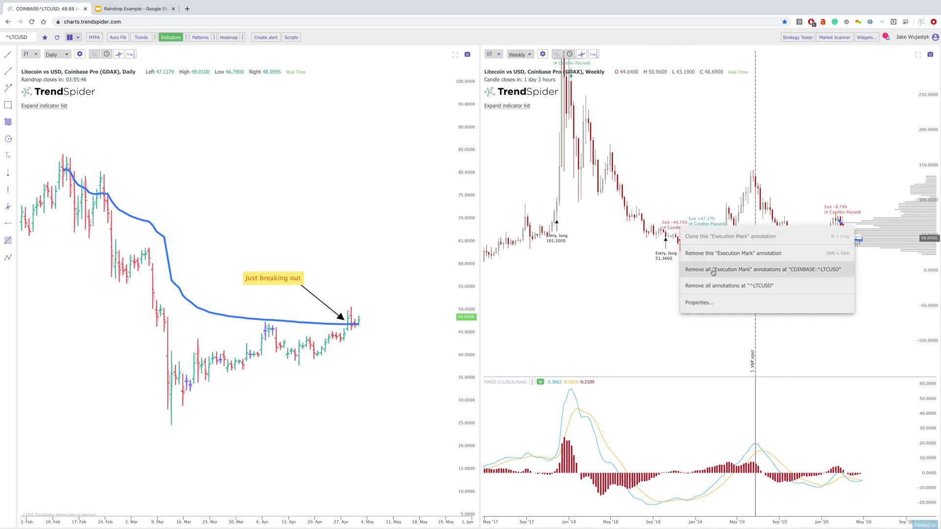
- Remove all execution mark annotations from Litecoin and compress the weekly candles vertically
click(712, 272)
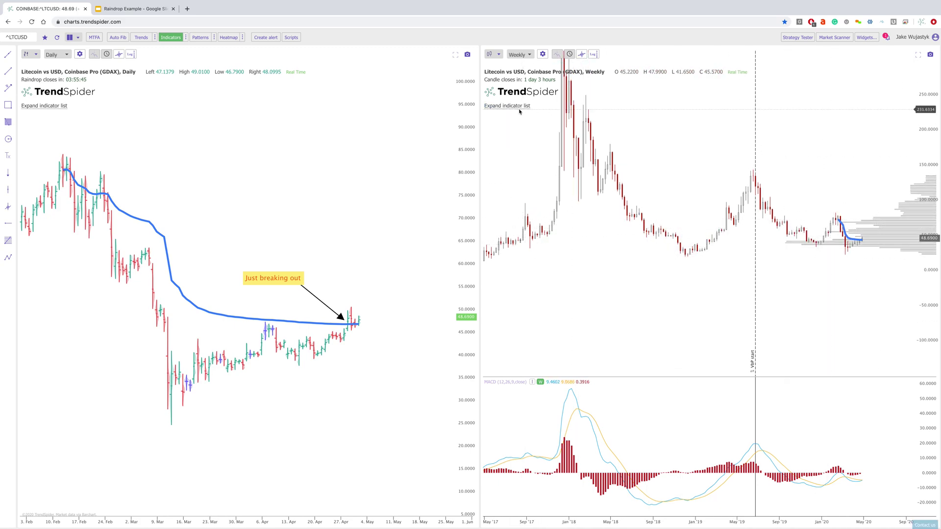
mouse_move(532, 115)
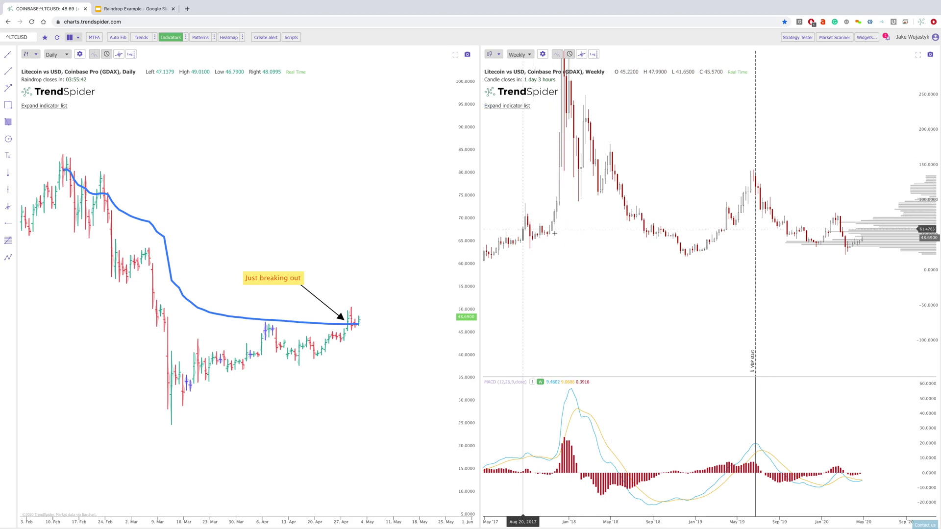
scroll(621, 248, down, 2)
drag(928, 138, 928, 211)
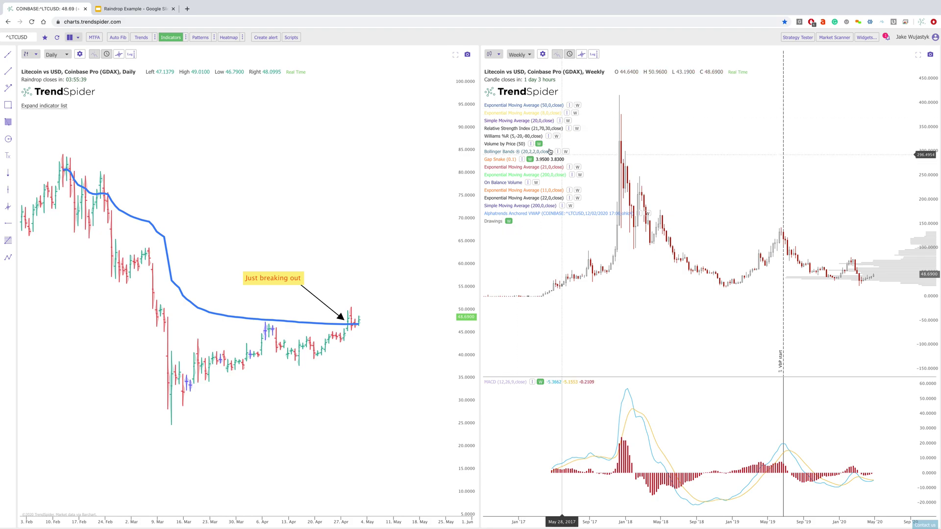
- Hide the weekly Volume by Price profile, pan to May 2017, and show the Market Scanner
click(534, 230)
drag(598, 265, 574, 315)
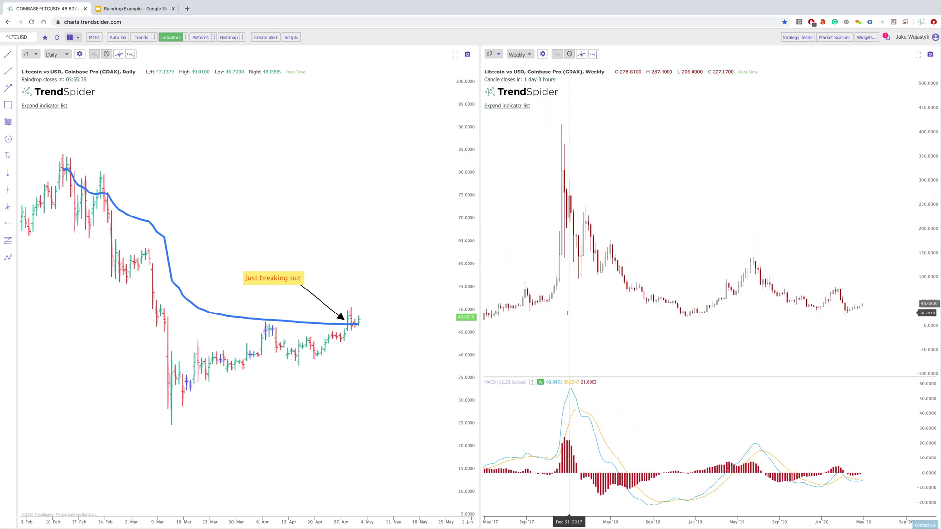
click(834, 37)
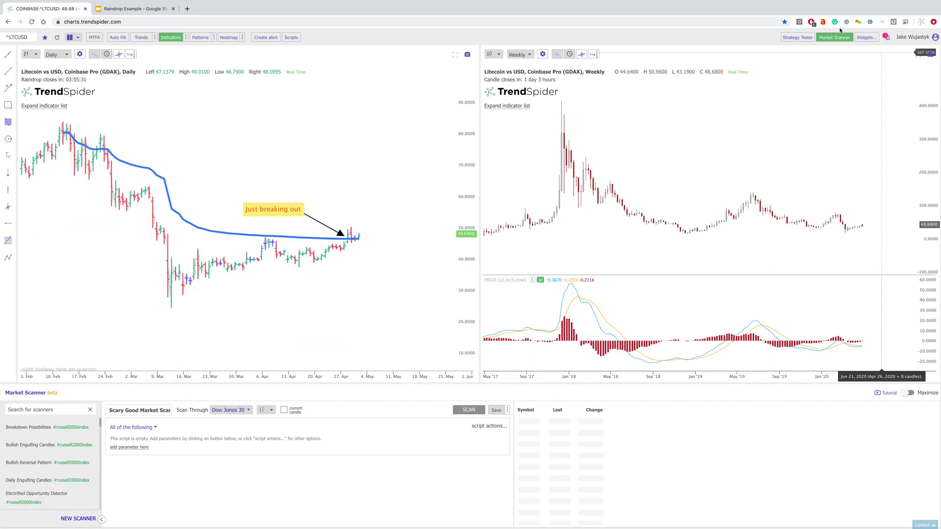
- In the Strategy Tester, set the strategy timeframe to Weekly
click(797, 37)
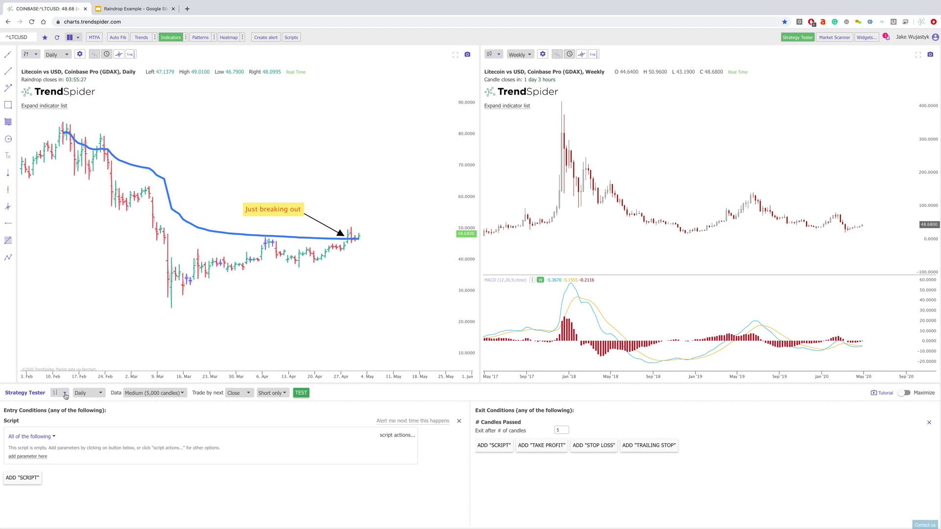
click(83, 393)
click(88, 408)
click(22, 478)
click(458, 474)
- Make the entry condition MACD Fast crossing up over MACD Slow
click(27, 457)
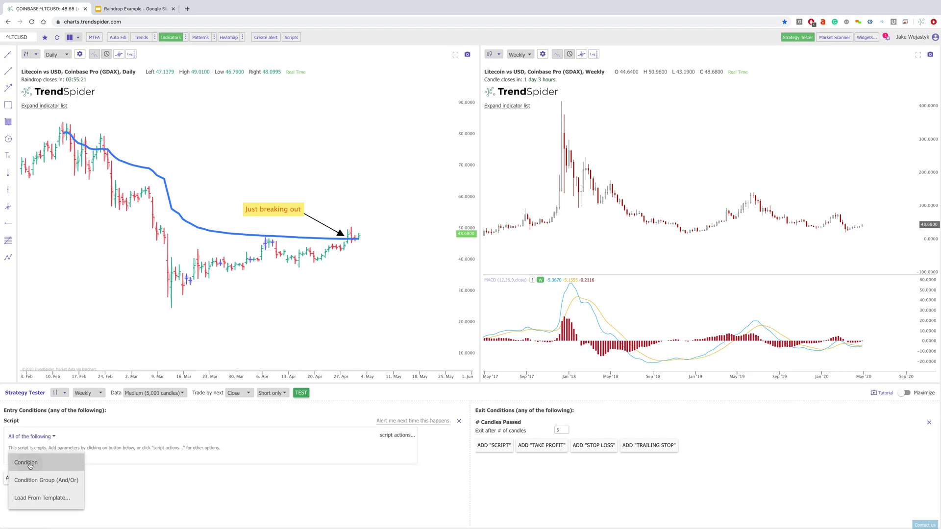
click(36, 459)
click(45, 463)
scroll(96, 458, down, 3)
scroll(96, 461, down, 2)
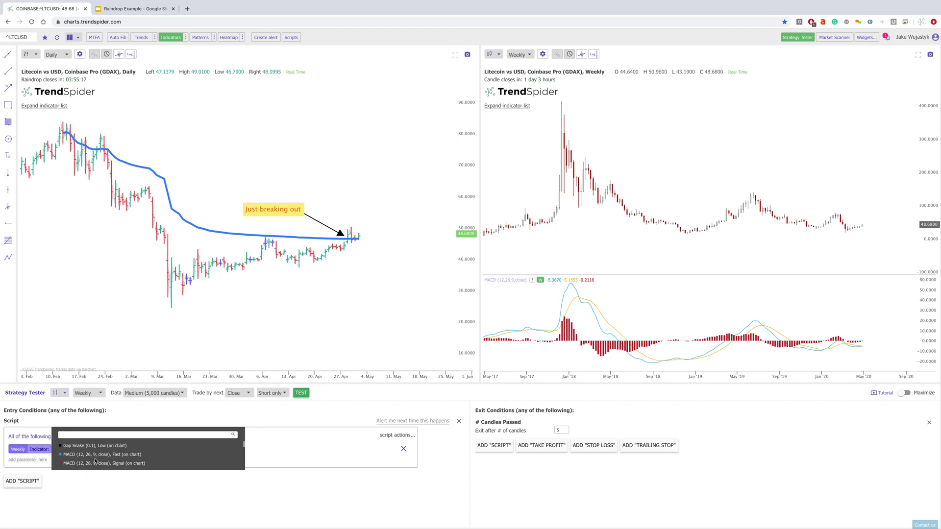
click(98, 454)
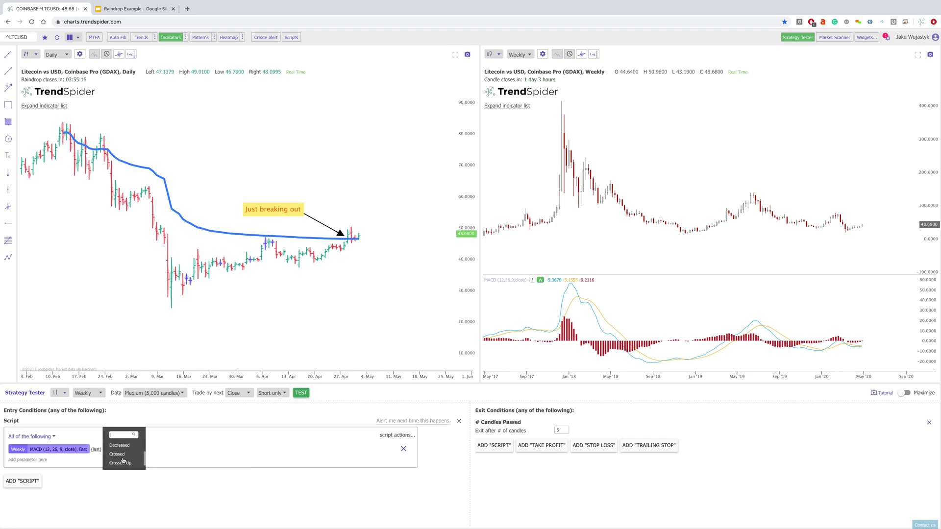
click(121, 463)
click(149, 455)
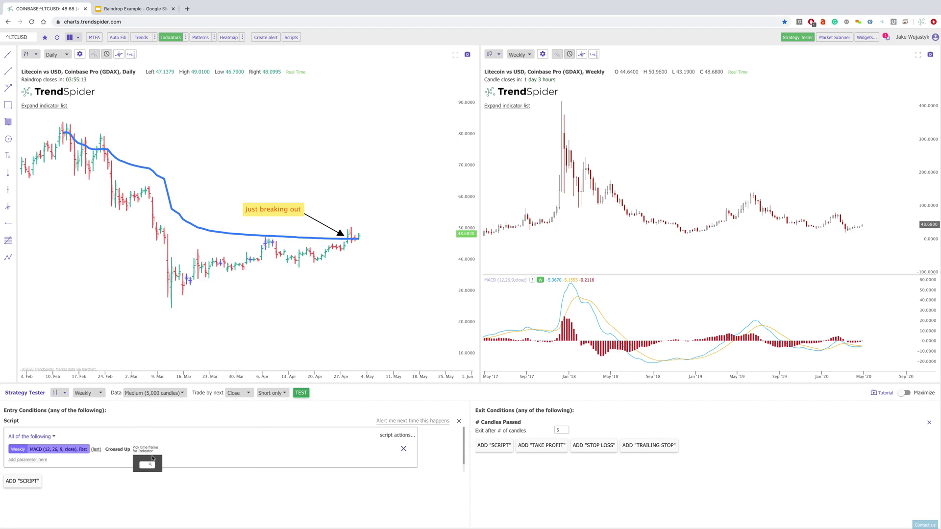
click(183, 462)
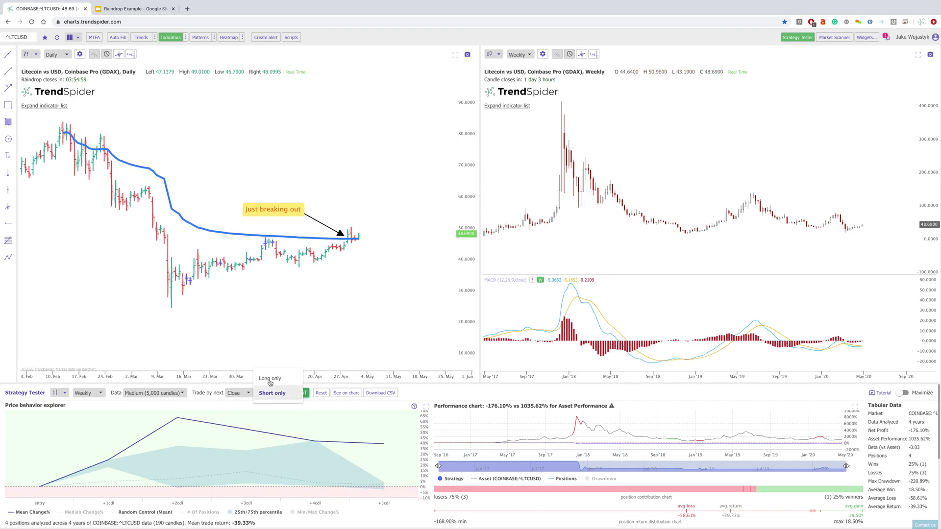
- Set the backtest to Long only and plot its entries and exits on both Litecoin charts
click(270, 379)
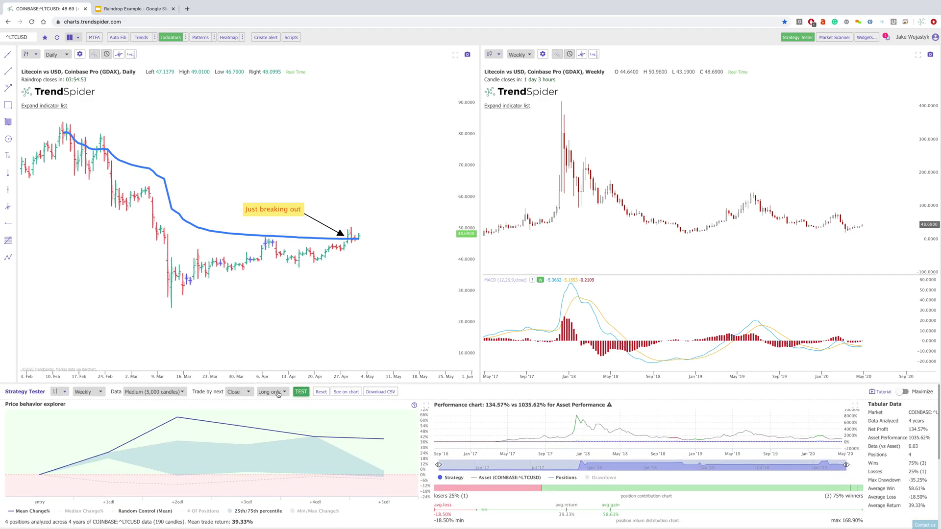
click(272, 392)
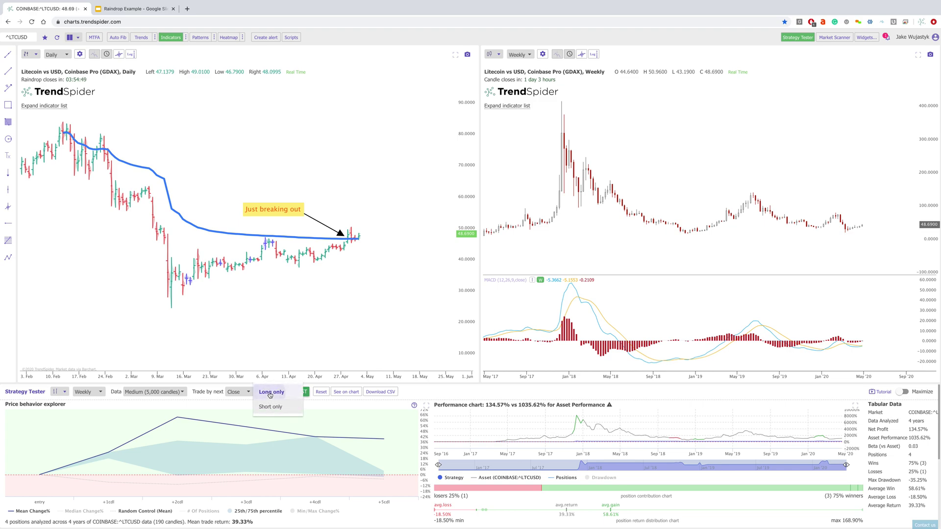
click(270, 393)
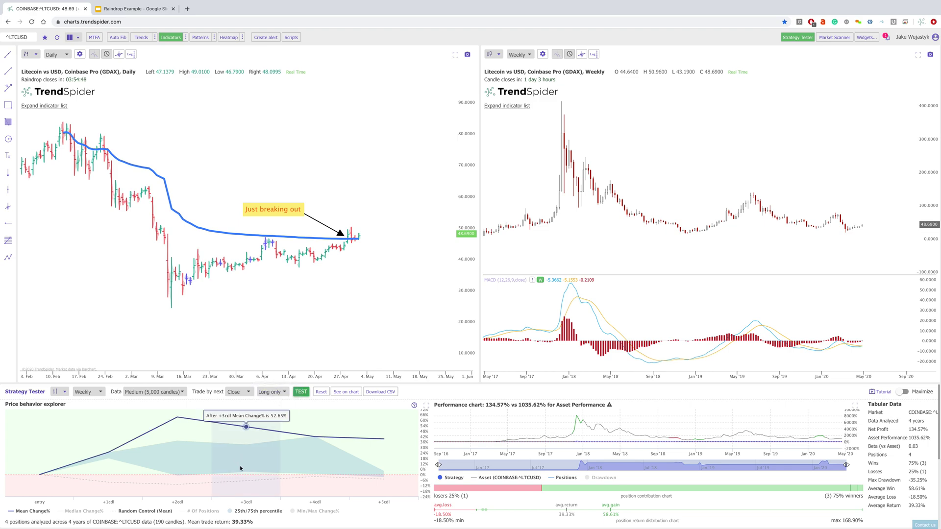
click(341, 393)
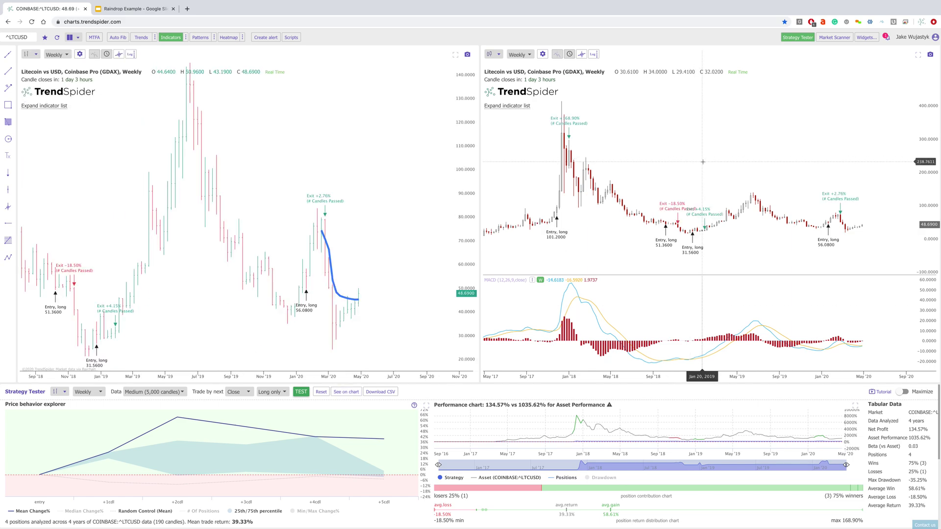
- Inspect the weekly chart's long trades, then close the Strategy Tester results panel
scroll(551, 219, up, 1)
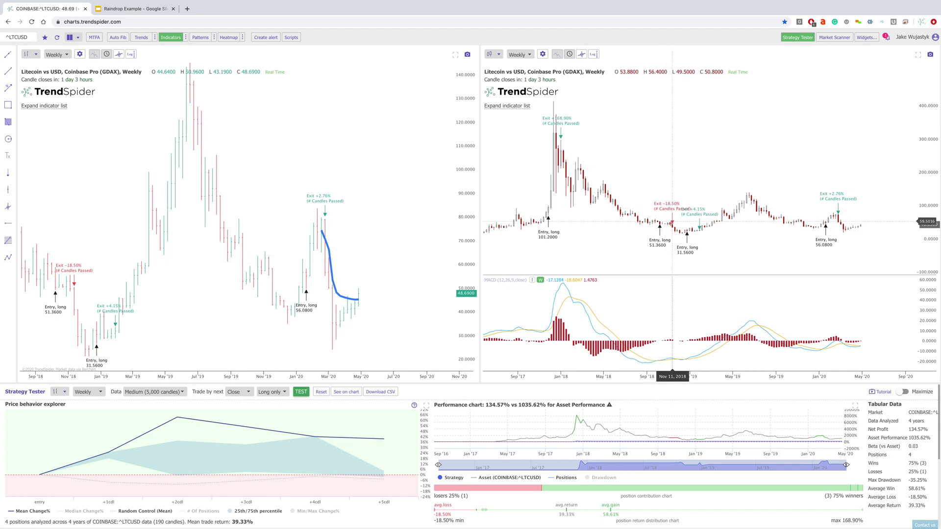
scroll(672, 225, up, 5)
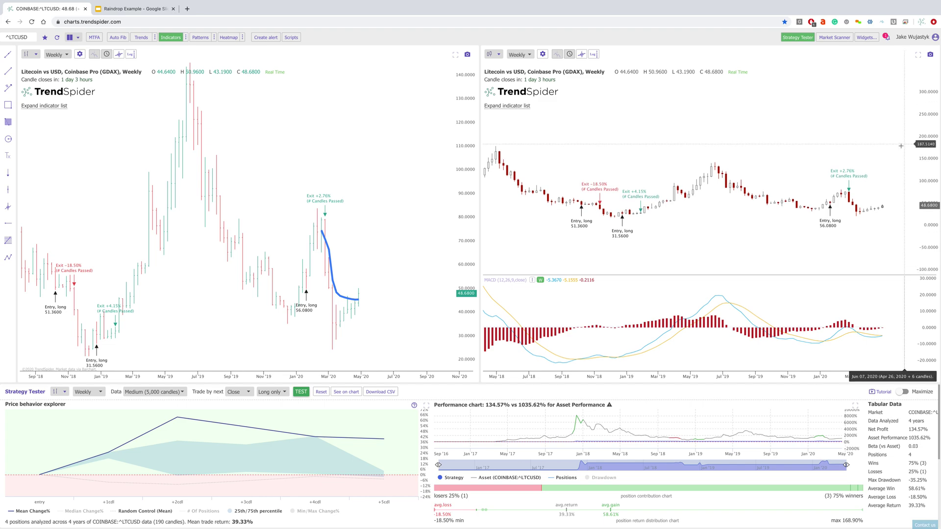
scroll(900, 146, up, 3)
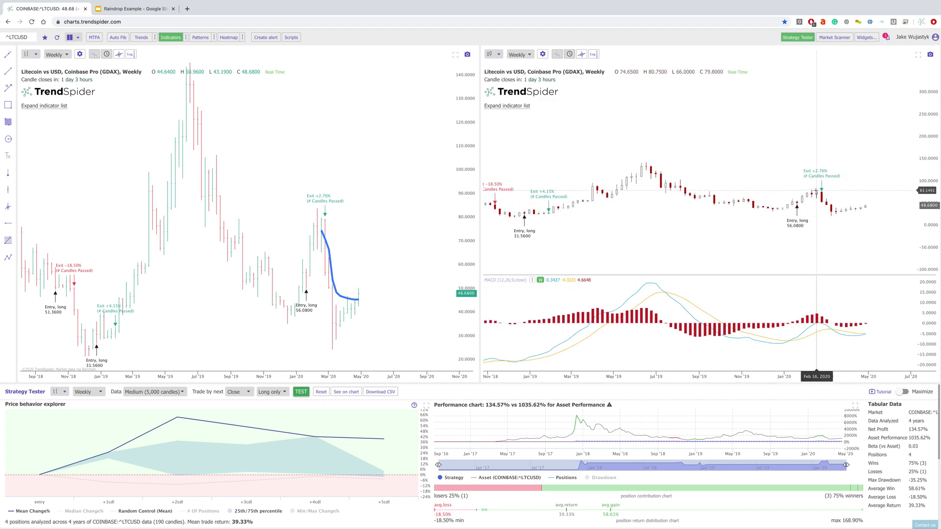
scroll(826, 204, down, 5)
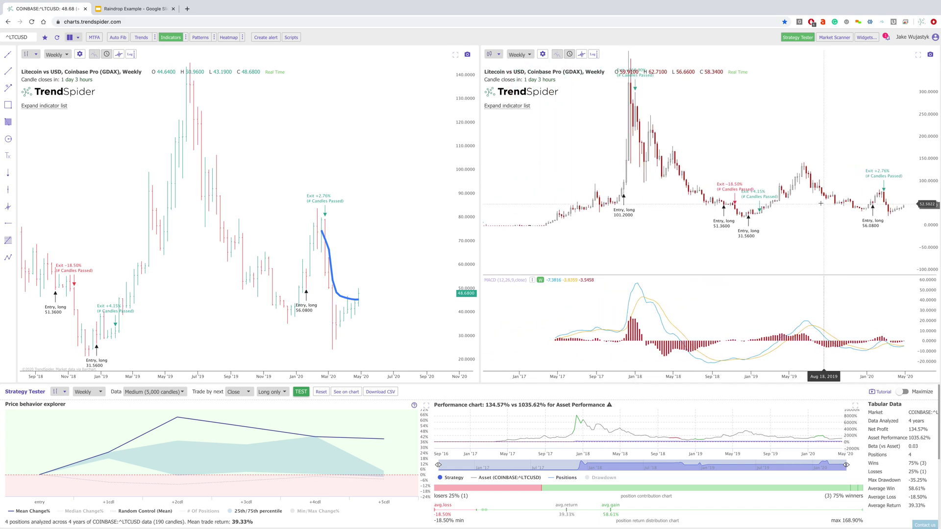
drag(931, 132, 931, 156)
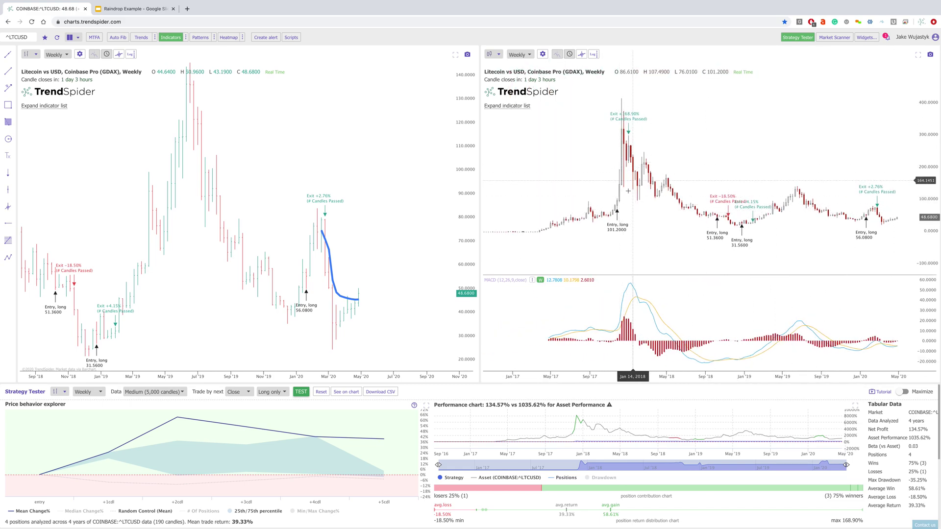
mouse_move(383, 439)
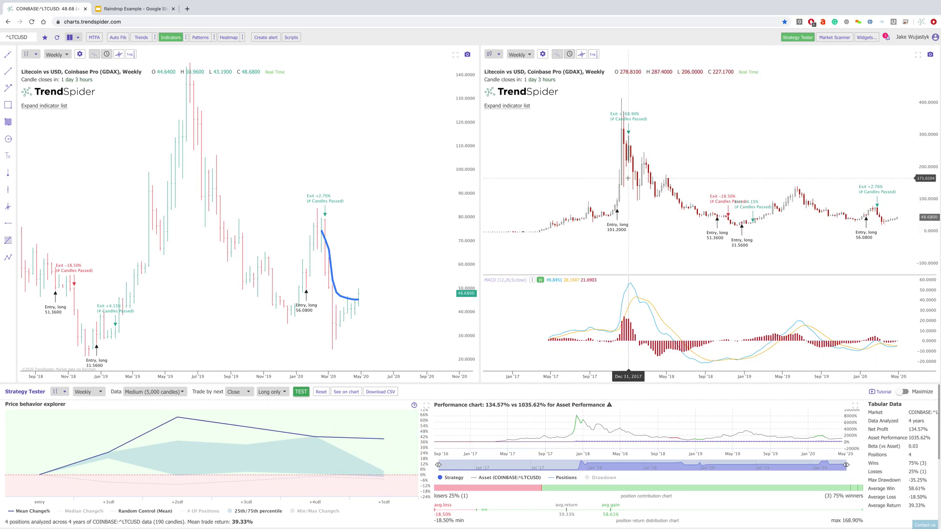
scroll(696, 201, up, 3)
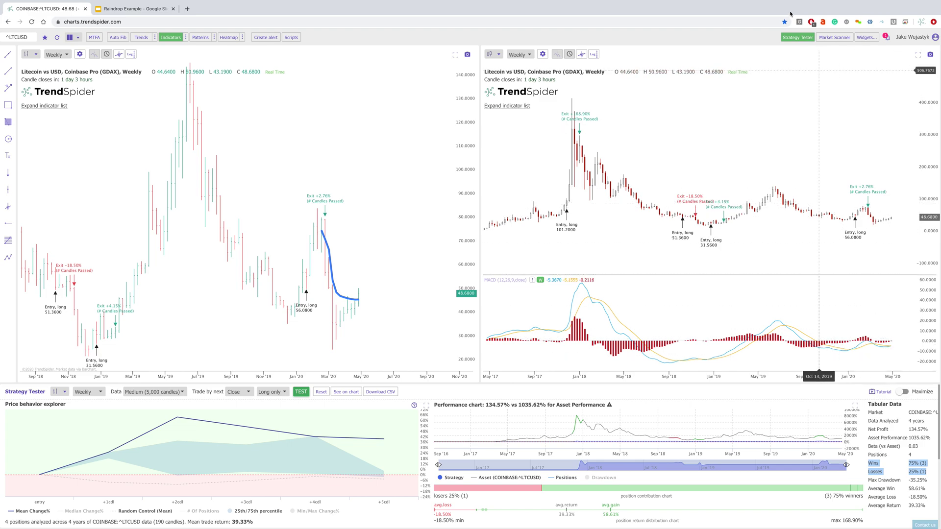
click(791, 37)
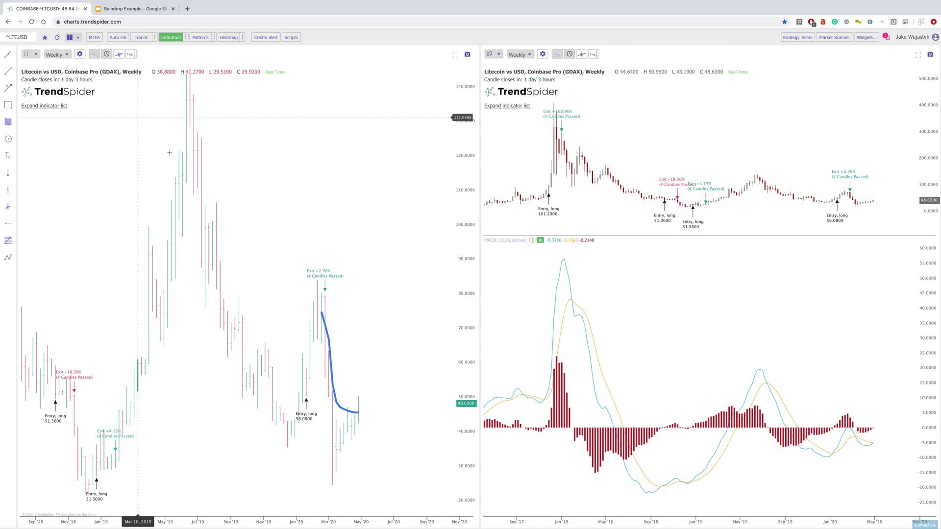
- Switch the left Litecoin chart to Daily and rescale it to show the 'Just breaking out' note
drag(467, 165, 469, 231)
scroll(337, 232, up, 3)
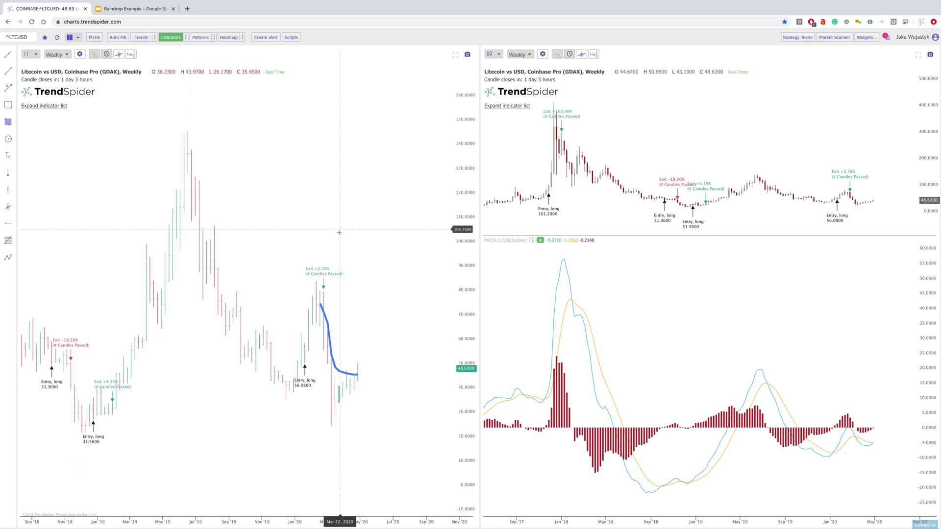
drag(336, 232, 308, 323)
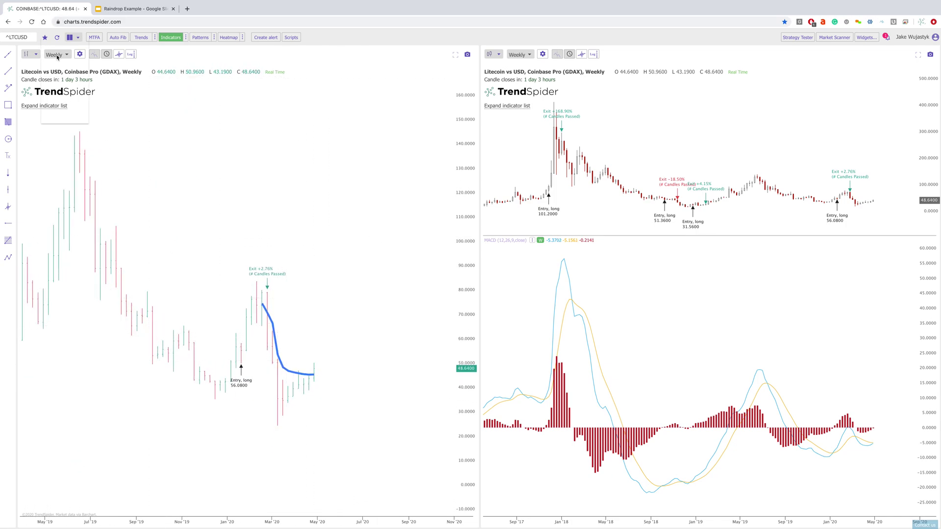
click(53, 89)
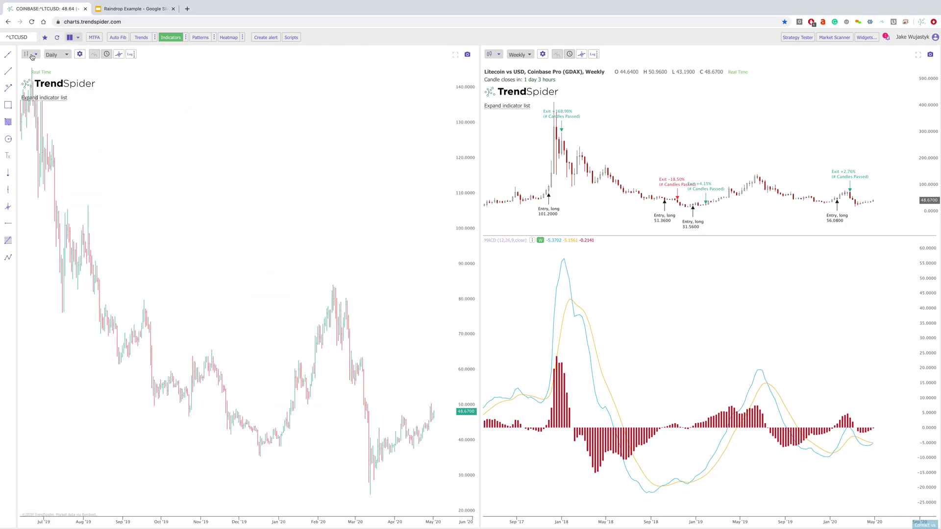
click(28, 54)
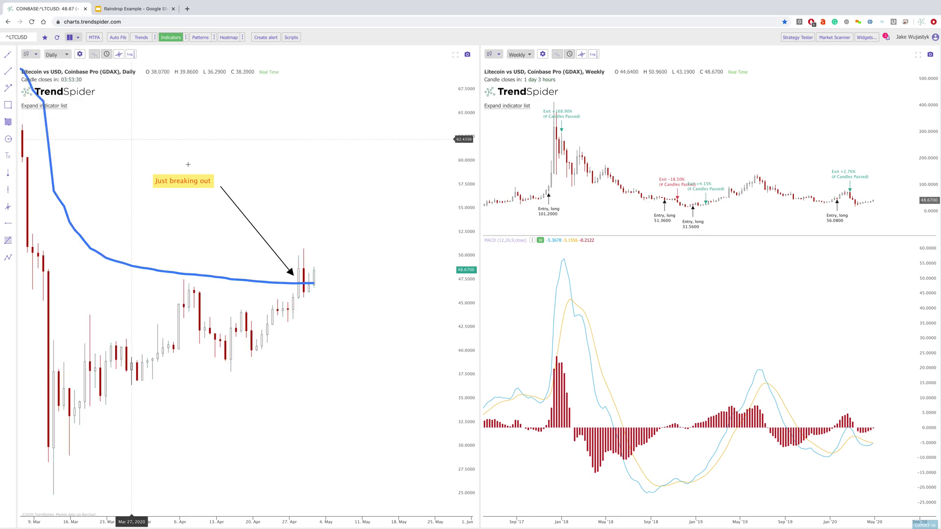
scroll(188, 164, down, 4)
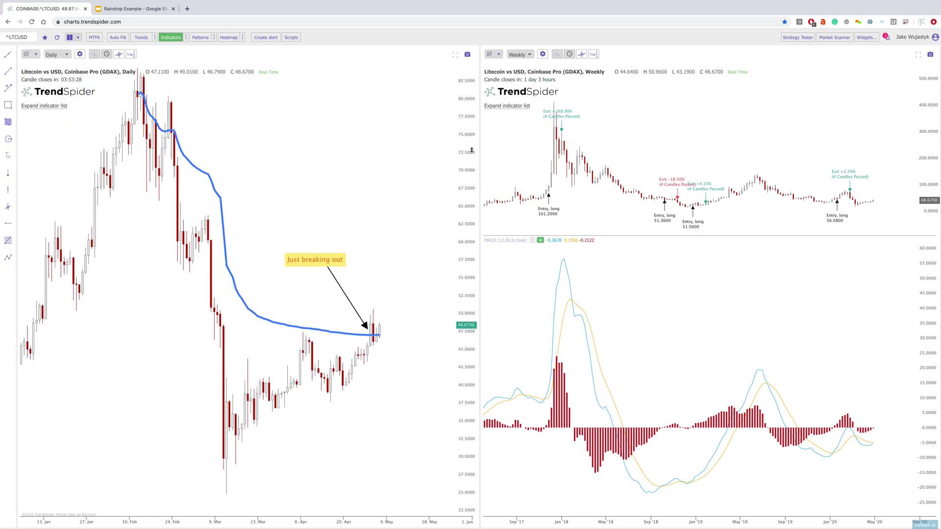
drag(471, 151, 472, 169)
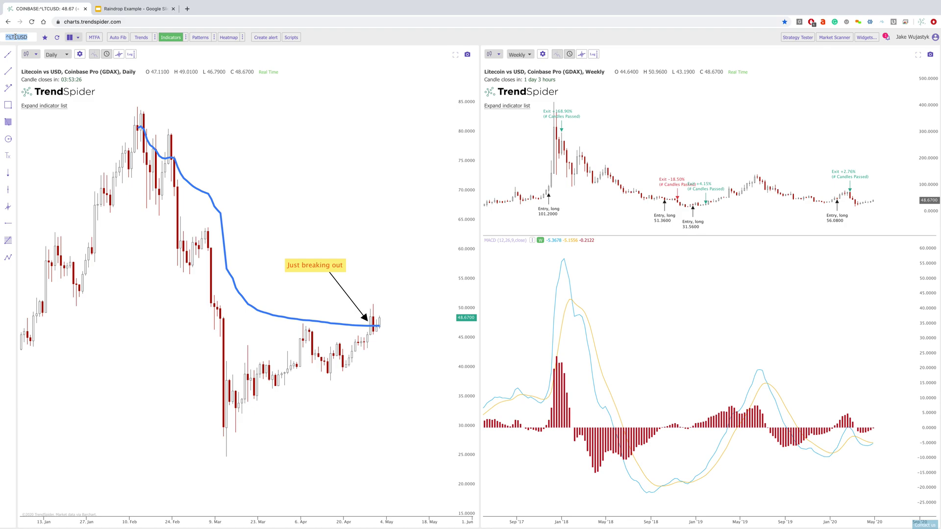
- Load ^ETHUSD and pan the daily chart to late January through June
text(ETHUSD)
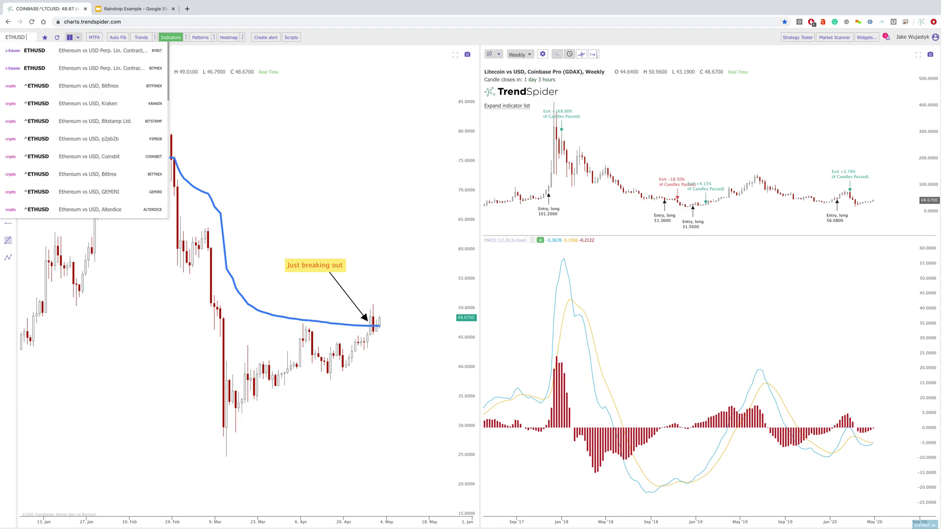
click(120, 100)
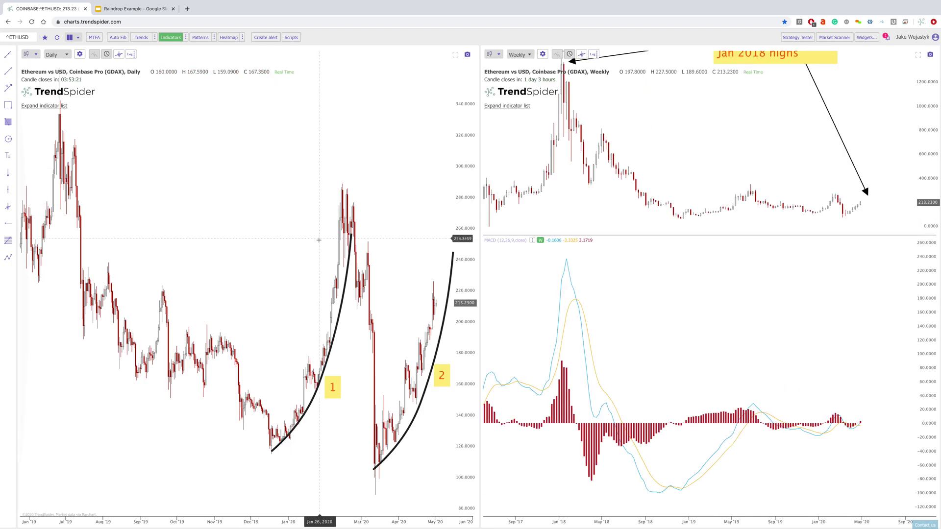
scroll(319, 242, up, 5)
drag(319, 242, 169, 156)
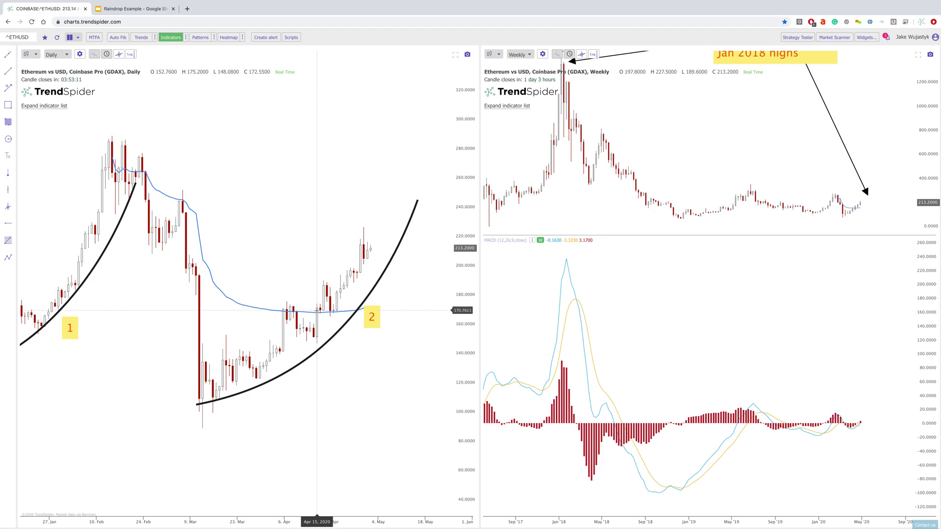
scroll(316, 310, down, 3)
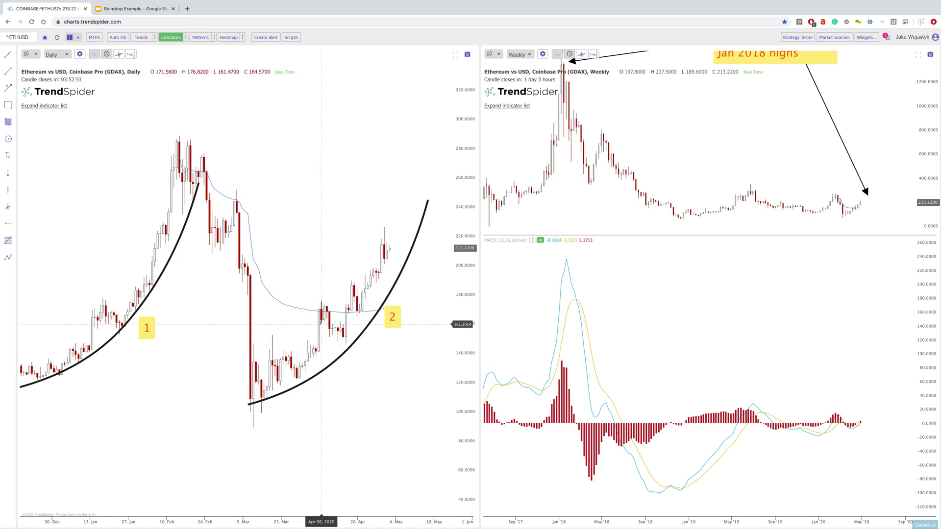
scroll(314, 314, up, 5)
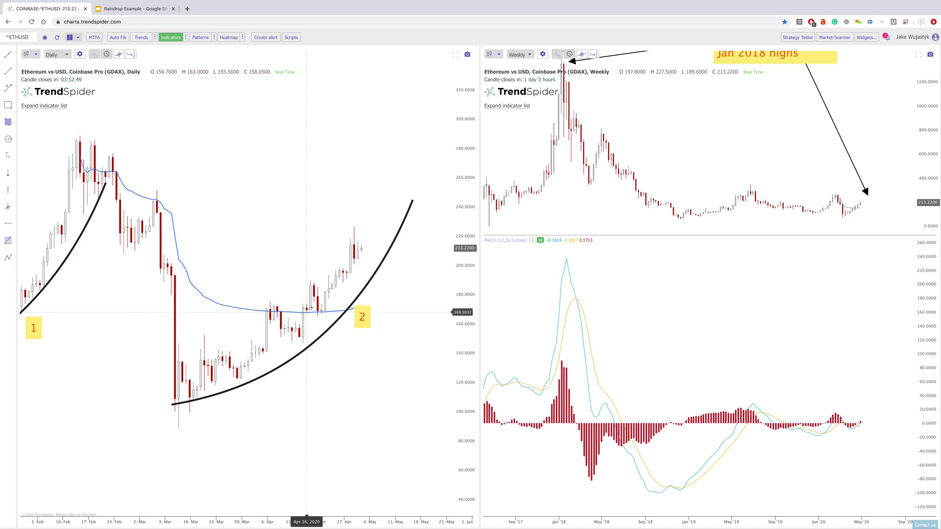
scroll(303, 312, up, 3)
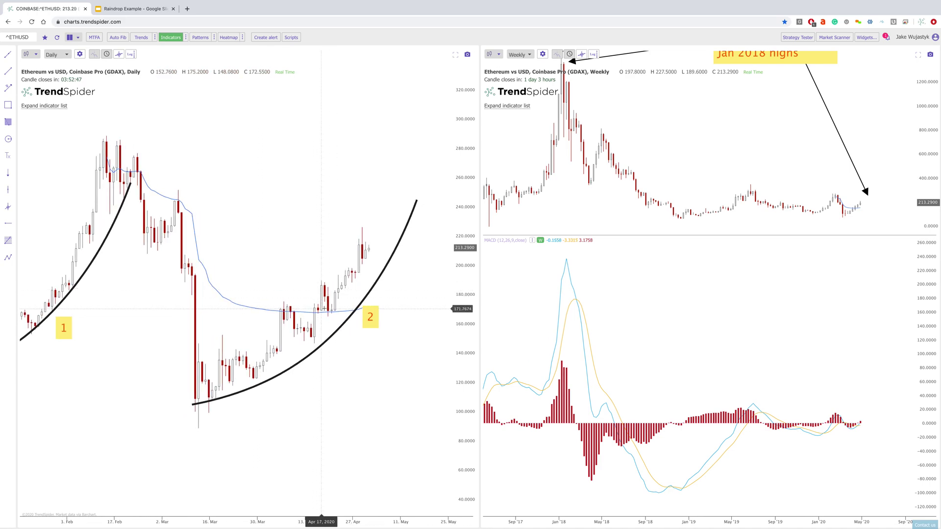
- Draw a circle around the mid-April candles on the daily Ethereum chart
click(11, 140)
mouse_move(318, 302)
mouse_down()
mouse_move(306, 302)
mouse_move(331, 309)
mouse_up()
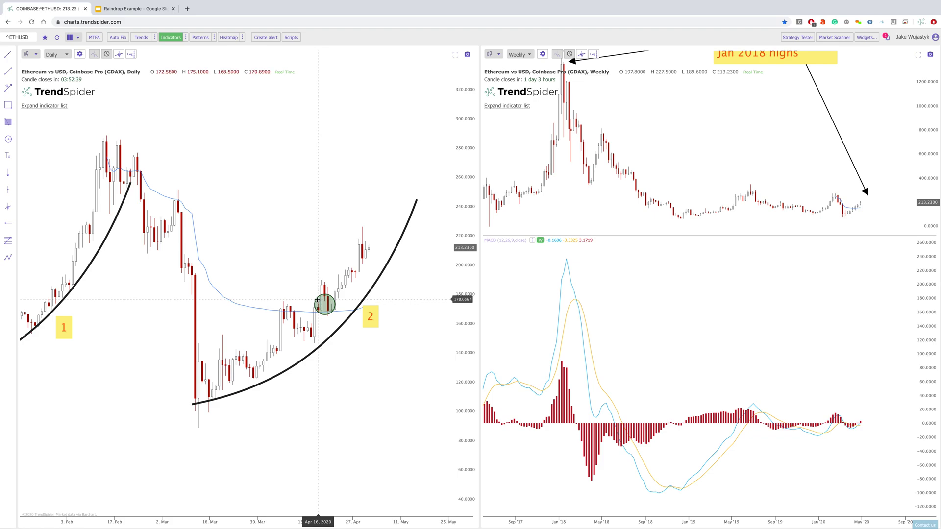
drag(317, 299, 315, 300)
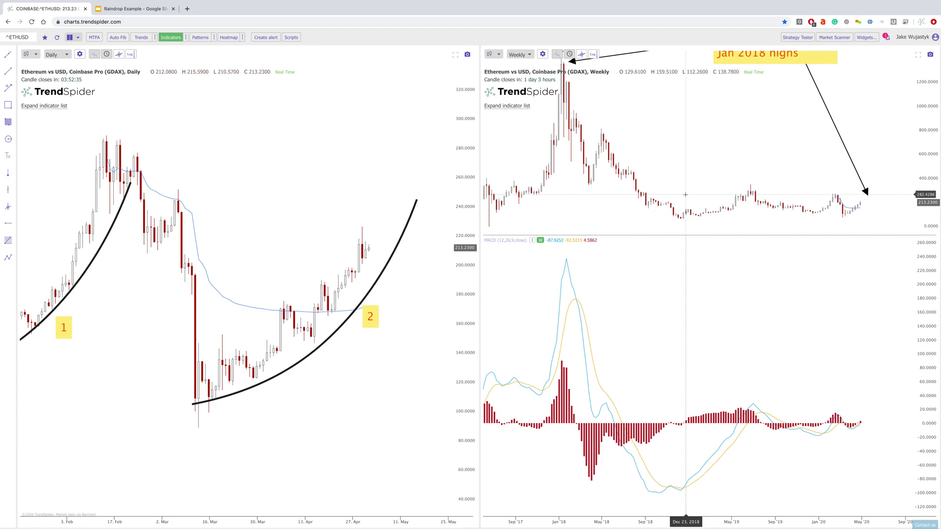
scroll(686, 421, left, 5)
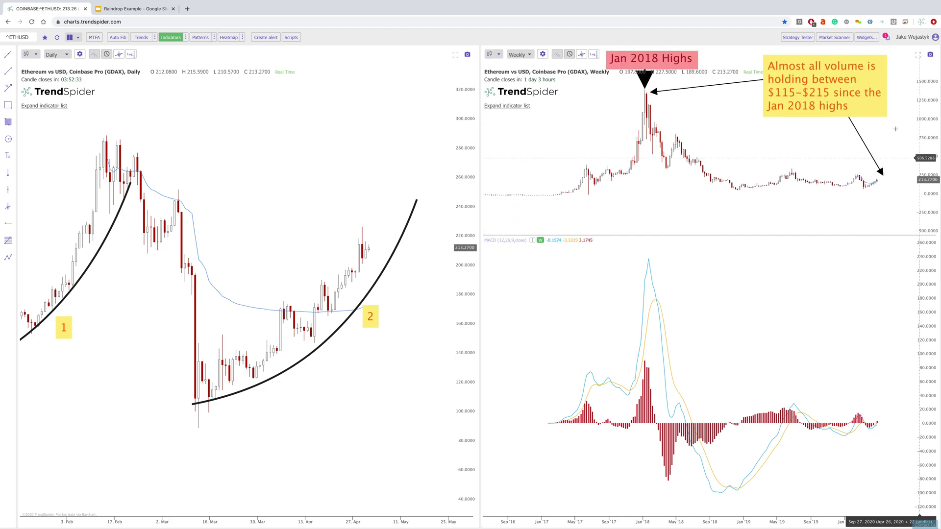
- Remove the weekly MACD pane and start Volume by Price at the Jan 2018 peak
click(541, 240)
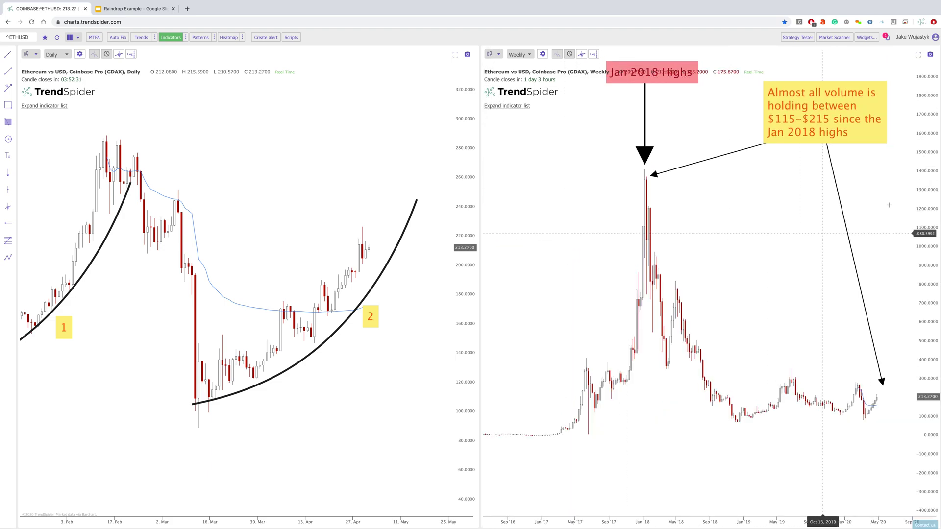
drag(928, 183, 927, 230)
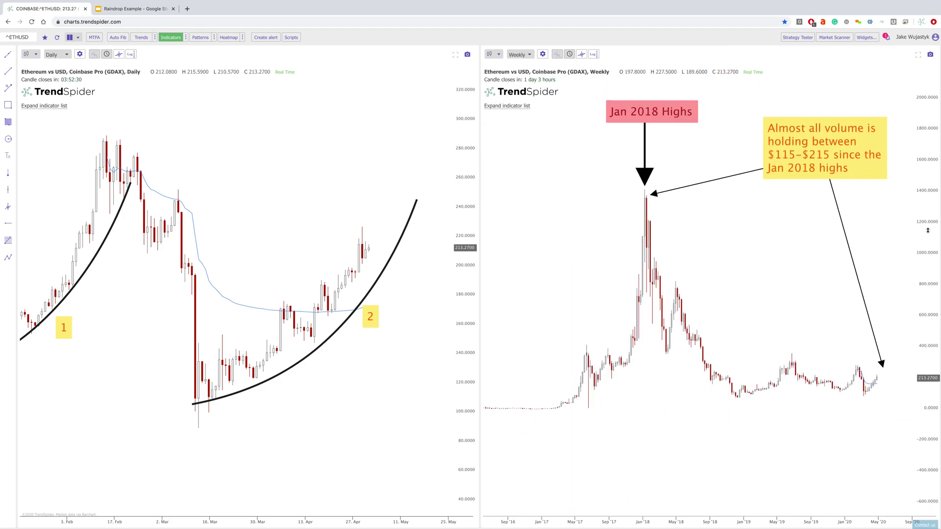
click(507, 106)
click(538, 144)
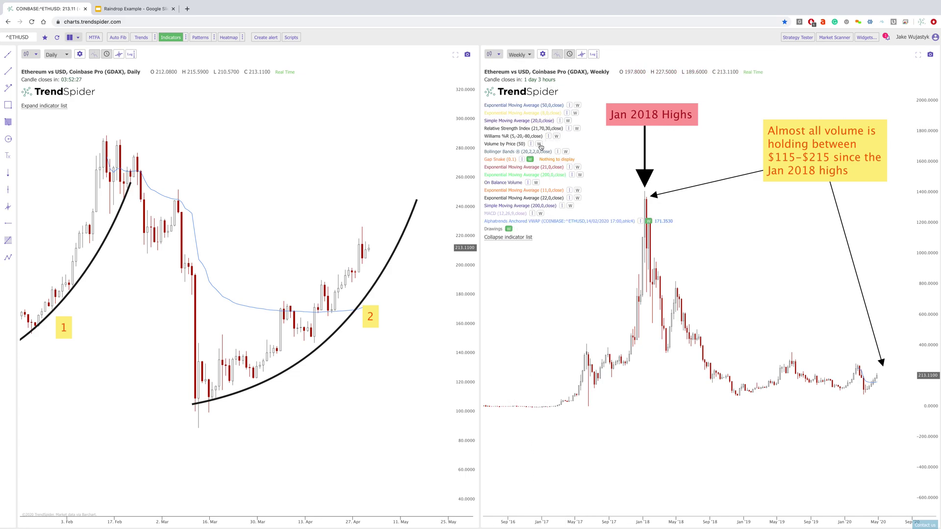
click(506, 237)
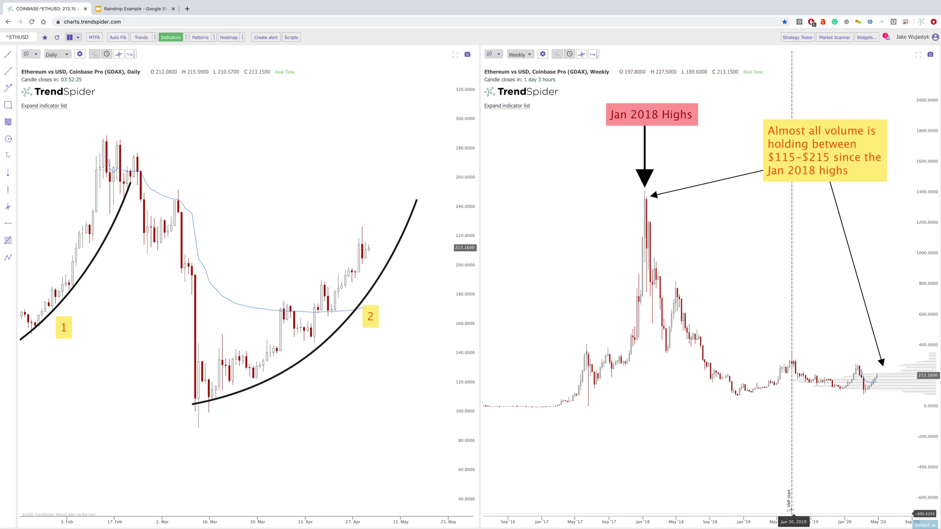
drag(781, 508, 642, 508)
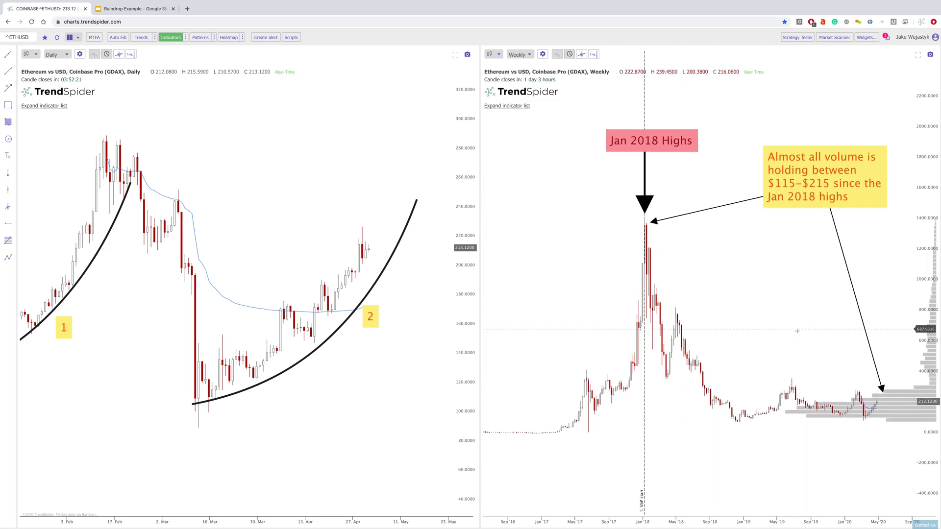
scroll(700, 309, up, 3)
scroll(700, 309, down, 1)
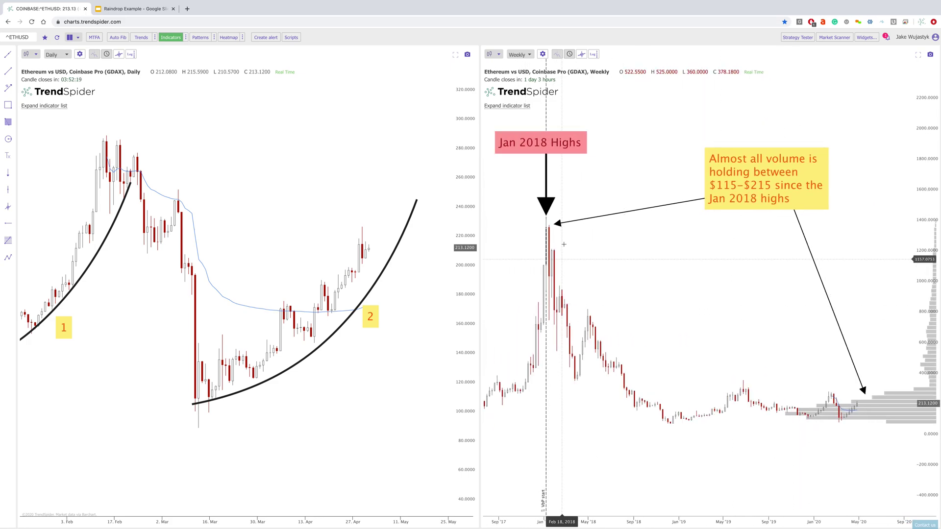
- Reposition the Jan 2018 Highs label and the volume note on the weekly chart
drag(553, 141, 558, 149)
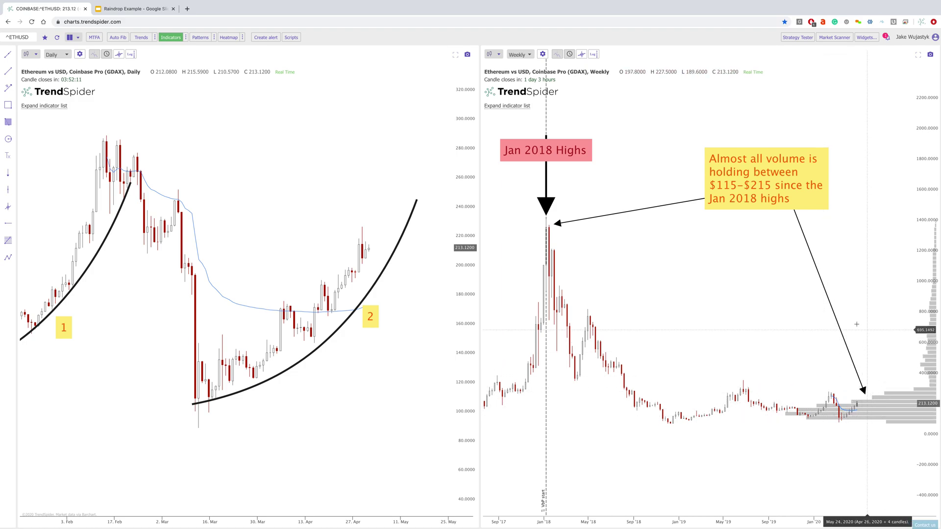
drag(780, 211, 773, 232)
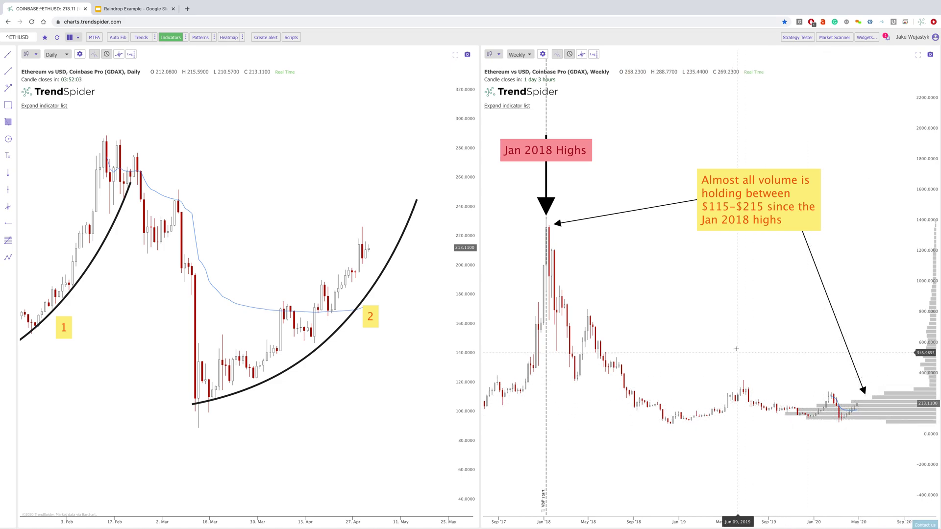
drag(577, 152, 577, 145)
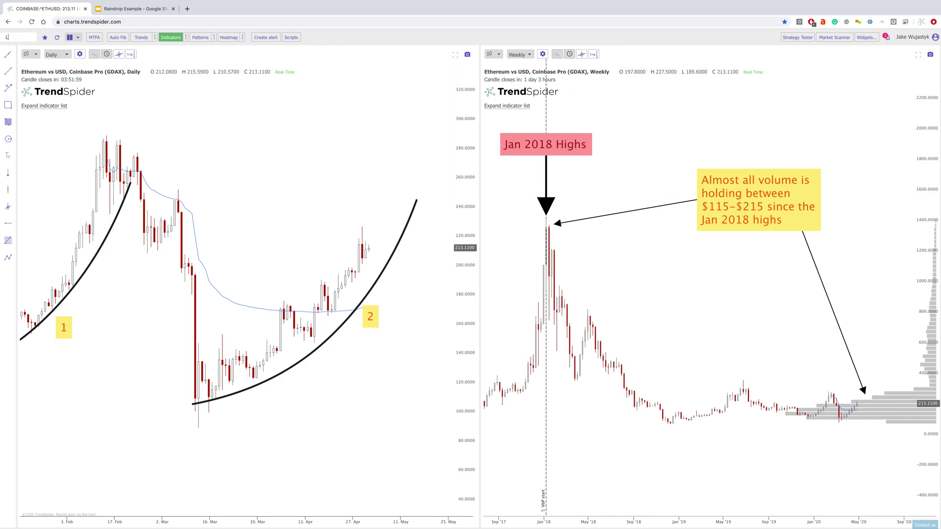
- Search 'INKUSD COIN', load ChainLink vs USD on Coinbase Pro, and rescale the daily chart
text(INKUSD)
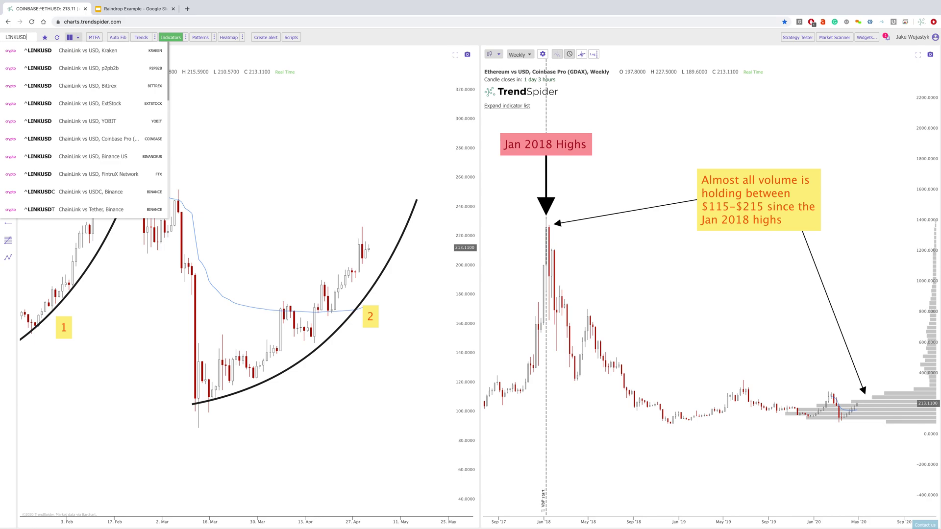
text( COINBASE)
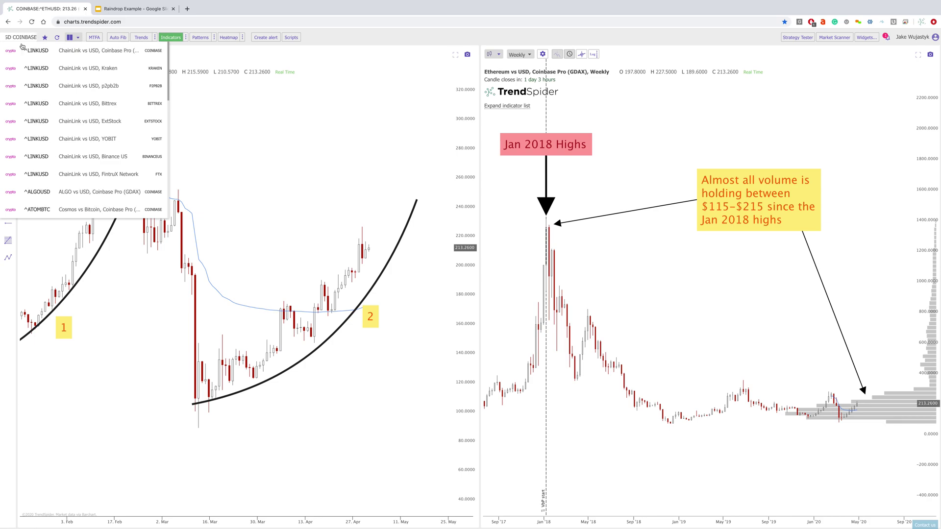
click(22, 48)
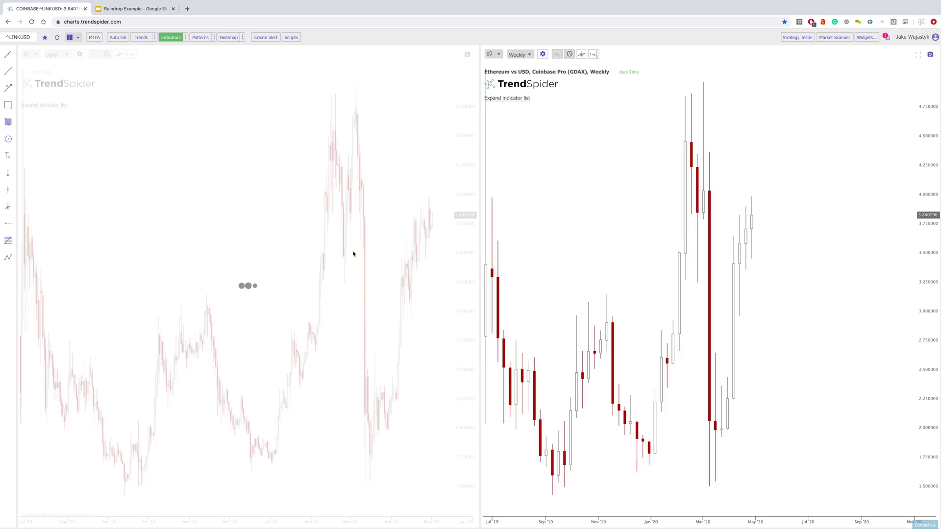
drag(466, 166, 467, 211)
scroll(349, 275, up, 3)
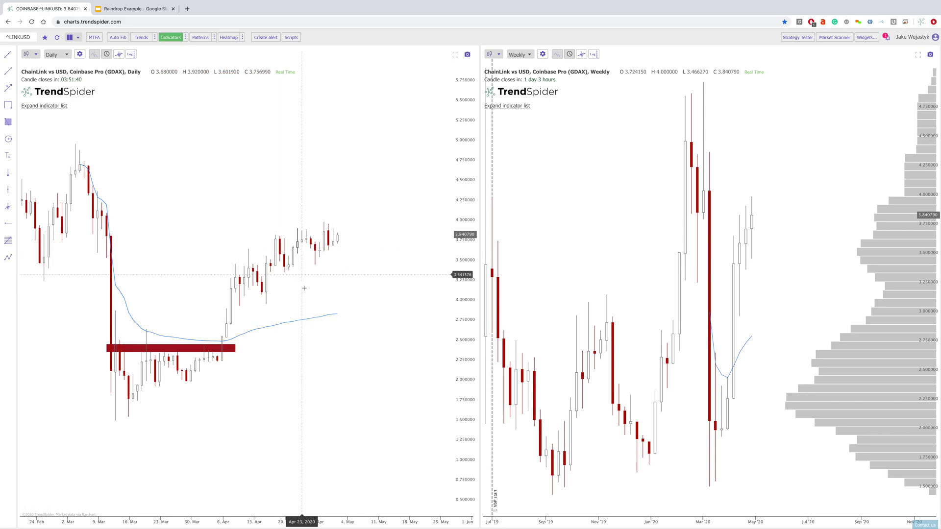
- Review the daily LINK chart's March red-zone dip and early-April breakout above the blue average
drag(297, 277, 362, 290)
scroll(362, 289, up, 3)
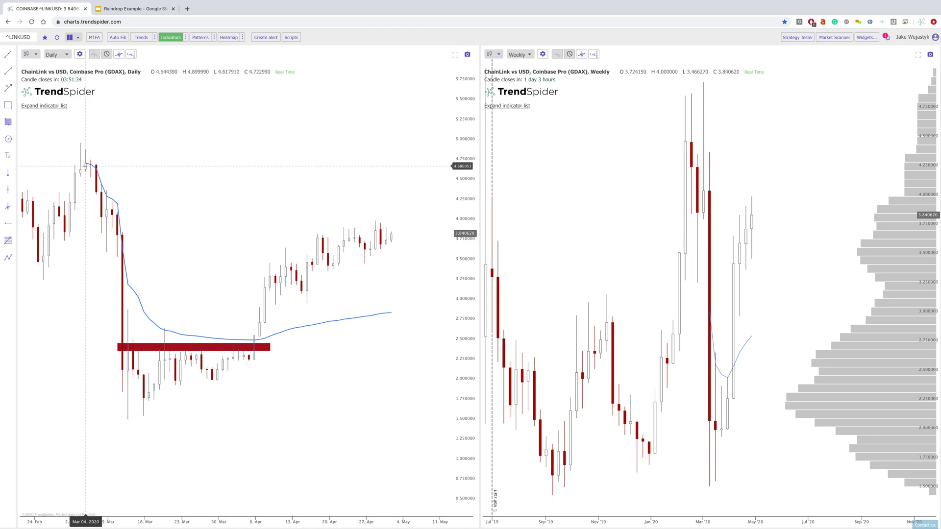
scroll(98, 169, down, 3)
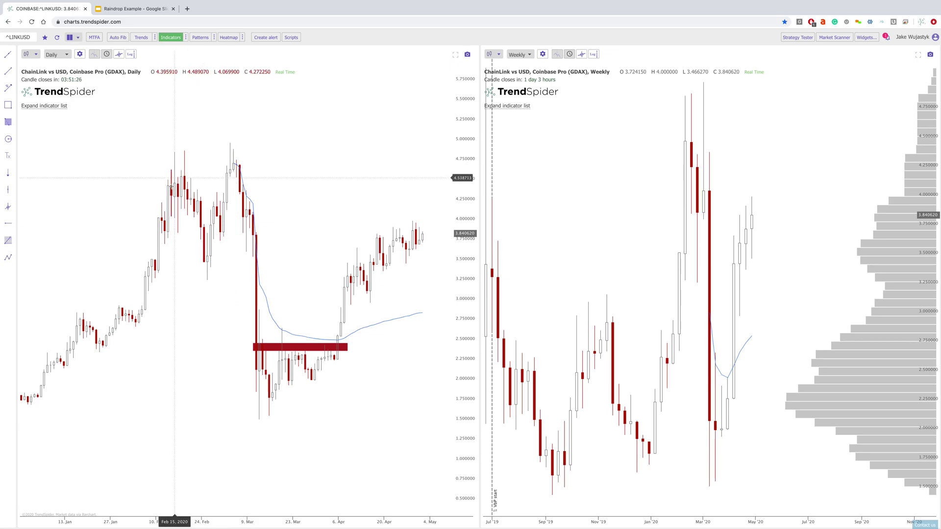
scroll(185, 188, up, 3)
scroll(195, 189, down, 2)
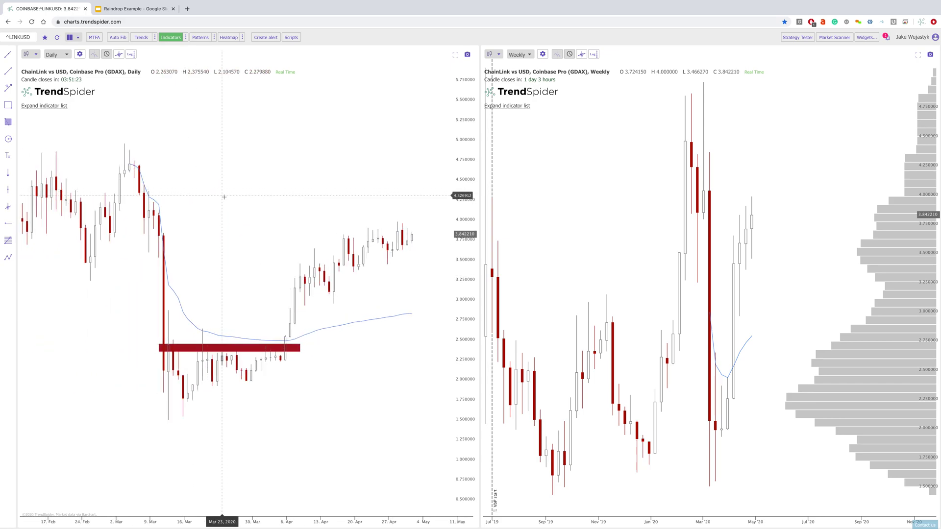
scroll(224, 197, up, 2)
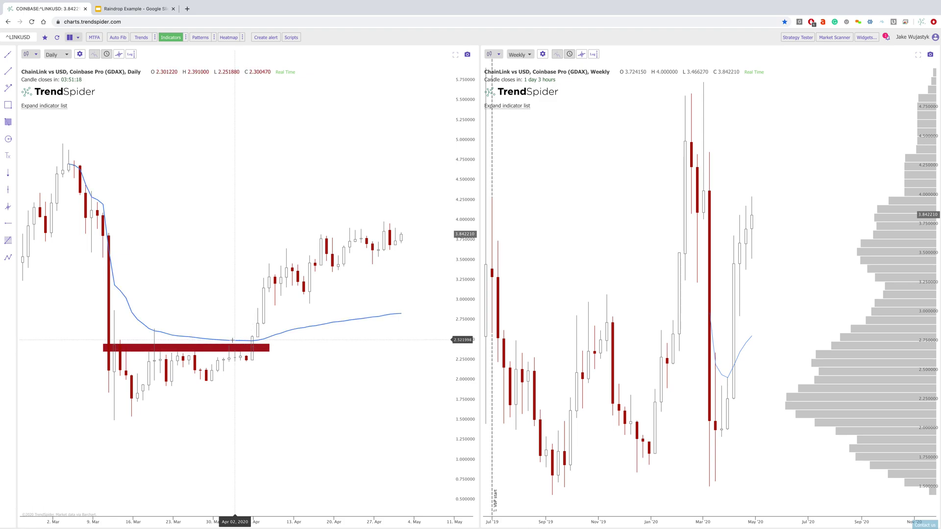
click(523, 58)
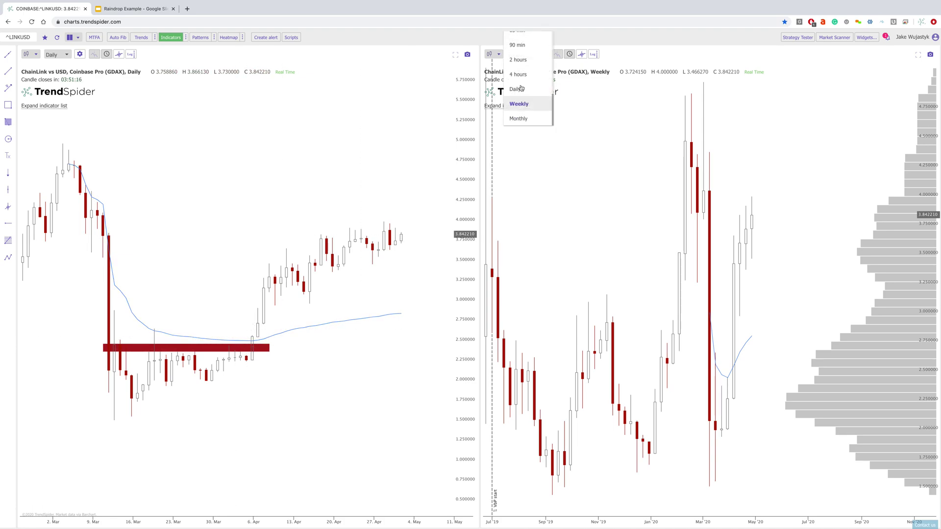
- Switch the right LINK chart to 1-hour candles and zoom out to early April
scroll(521, 89, up, 3)
click(522, 87)
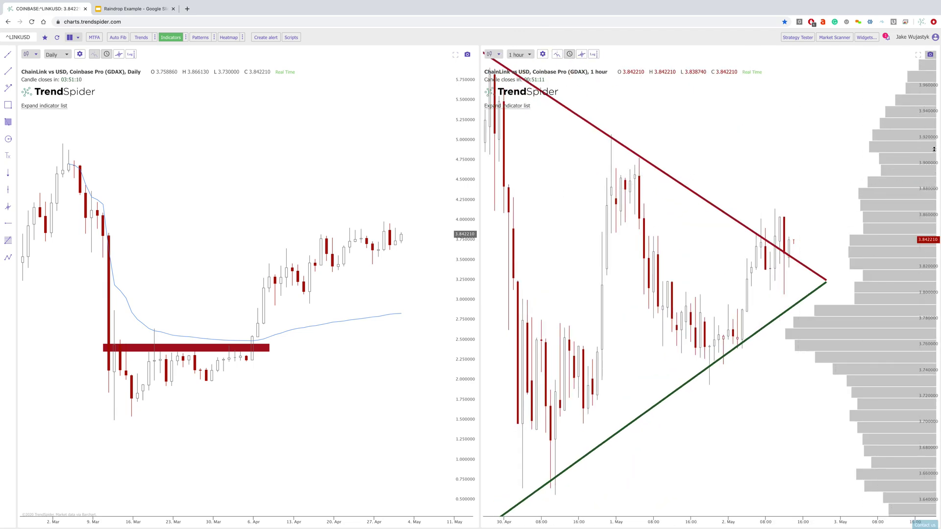
scroll(760, 187, down, 5)
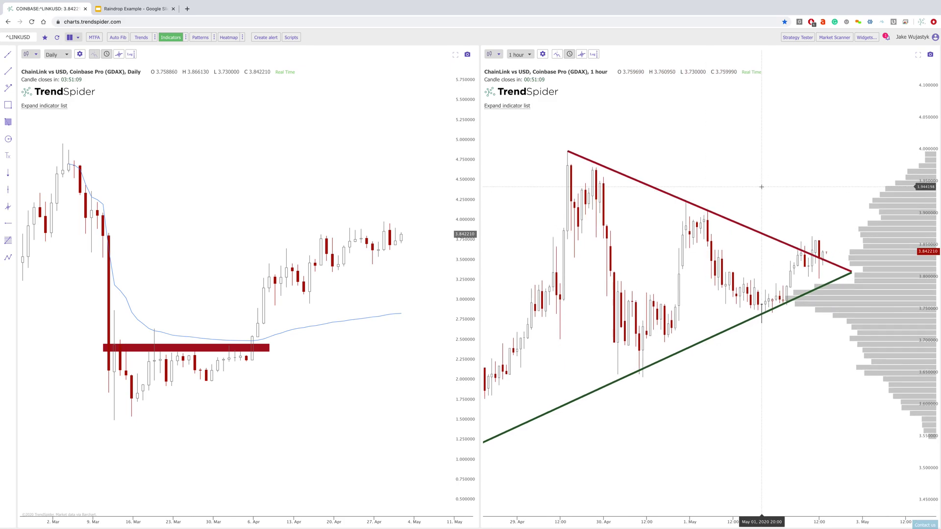
scroll(761, 186, down, 3)
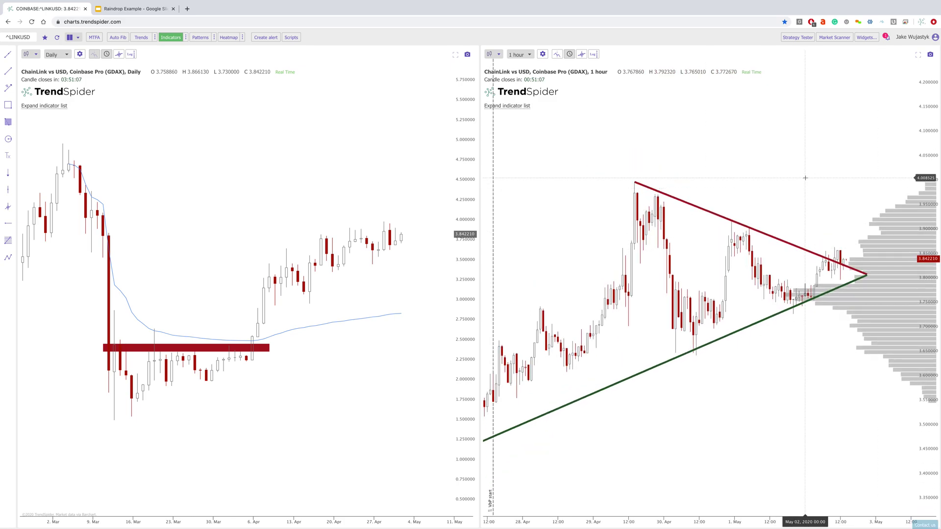
scroll(808, 174, down, 3)
- Start the volume profile slightly earlier and compress the hourly chart's price scale
mouse_move(572, 176)
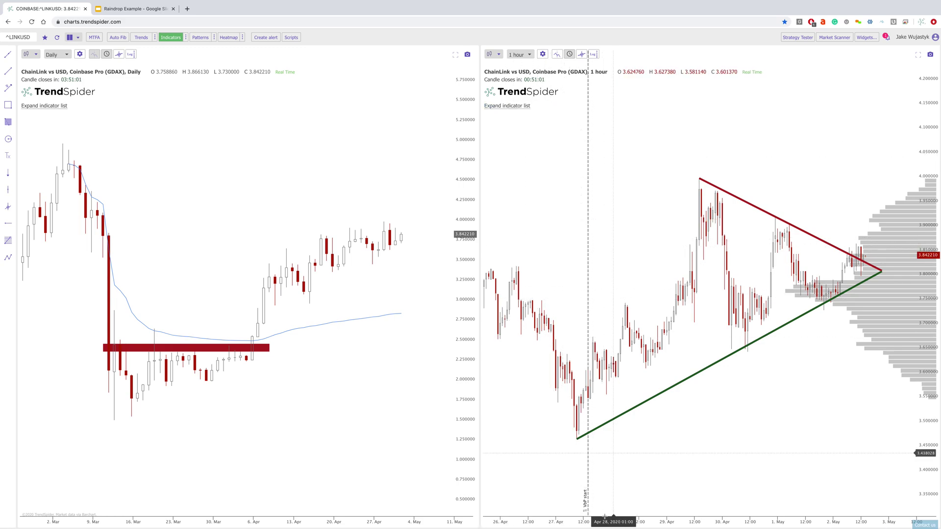
drag(586, 507, 577, 507)
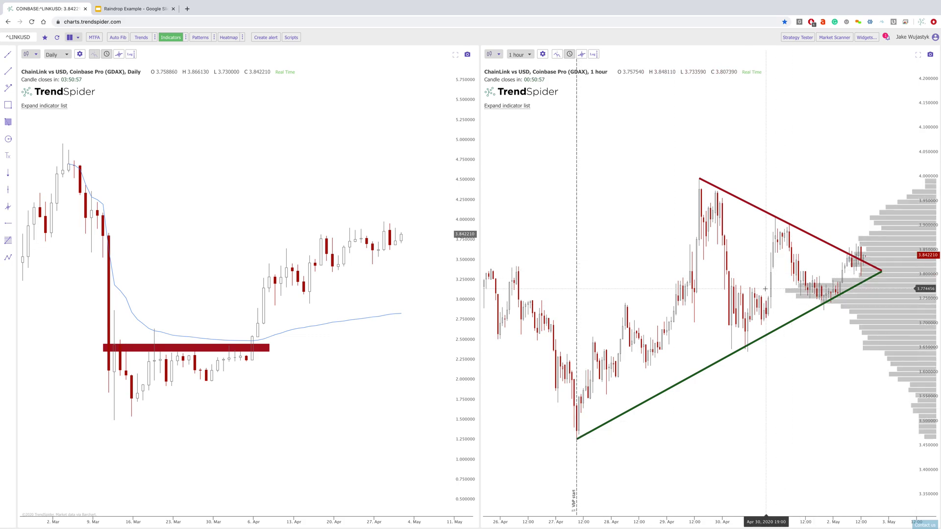
scroll(768, 287, up, 3)
drag(926, 197, 808, 296)
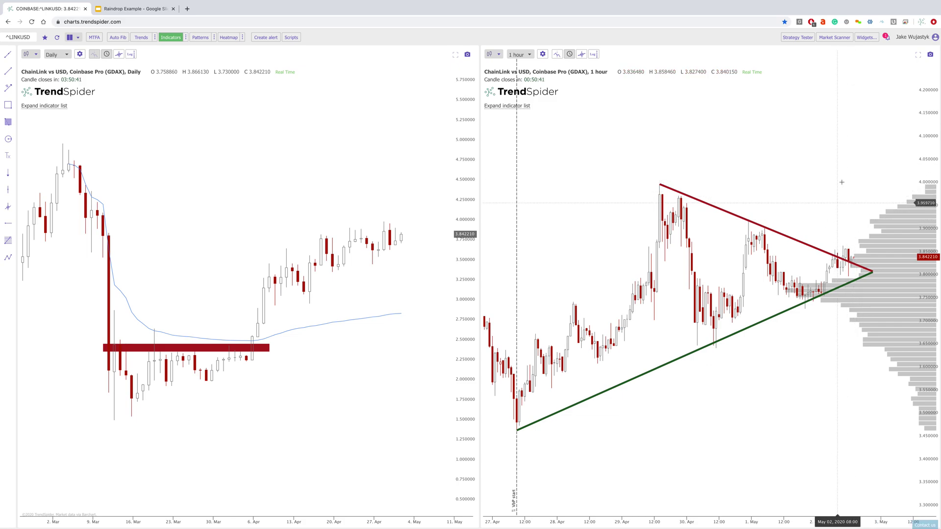
scroll(837, 193, down, 5)
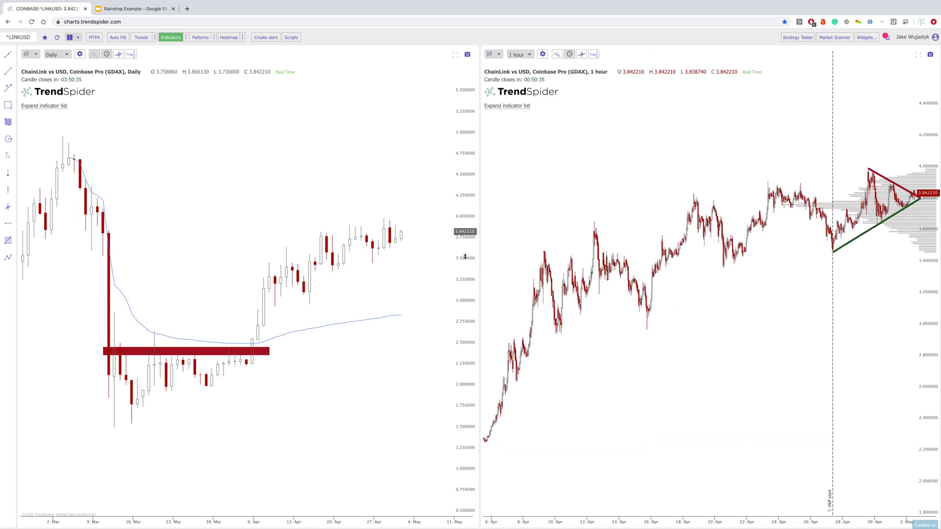
- Zoom and stretch the hourly price scale so the triangle converging near May 2 fills the view
scroll(132, 164, down, 3)
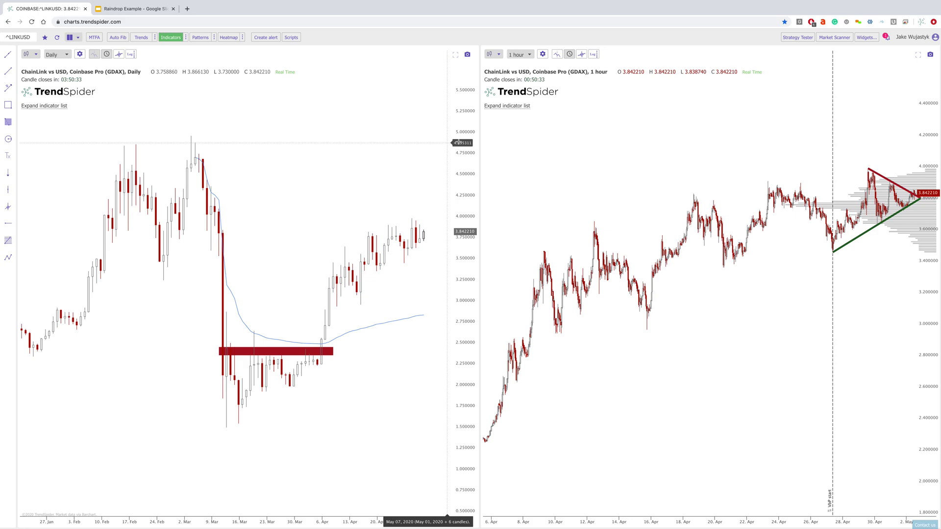
scroll(333, 196, up, 3)
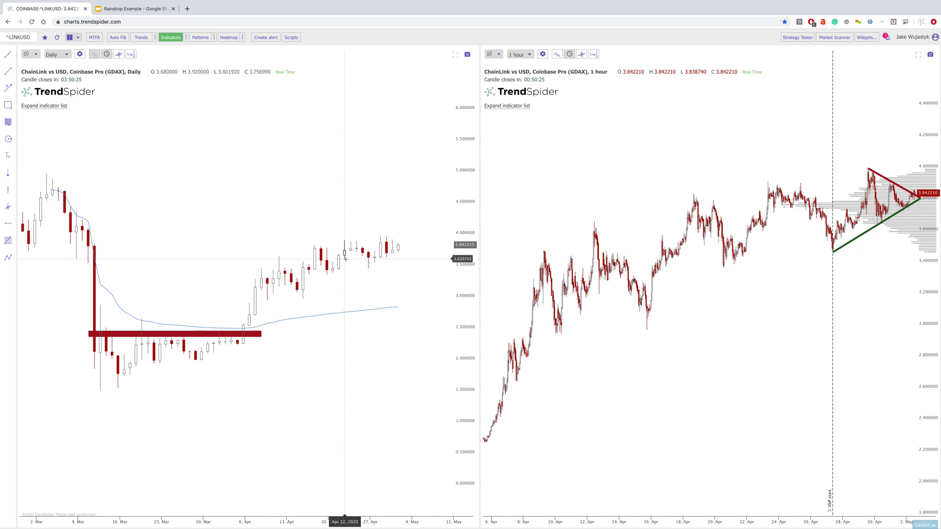
scroll(406, 290, up, 3)
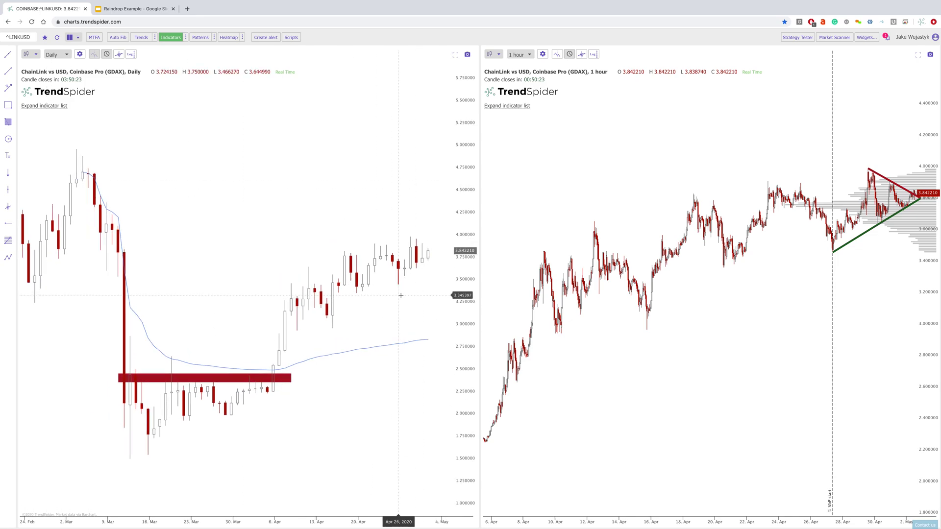
scroll(363, 296, down, 3)
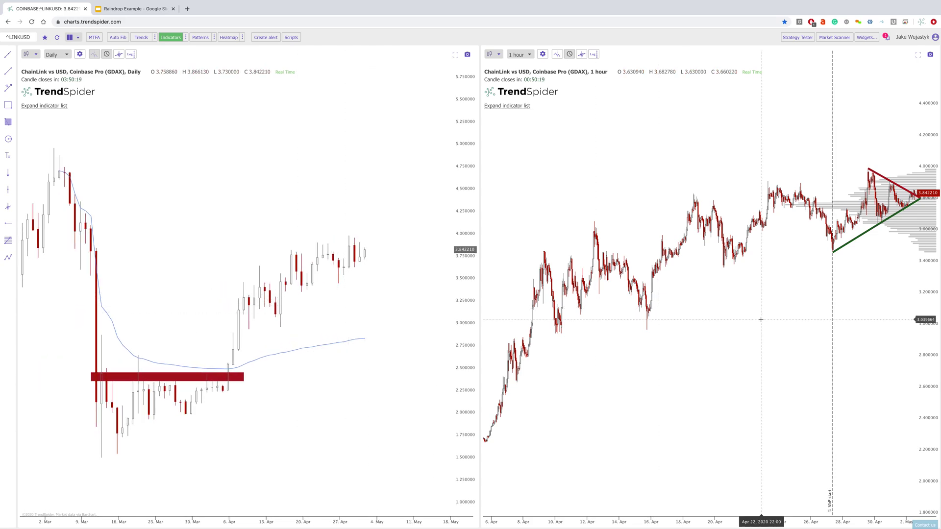
scroll(759, 324, up, 5)
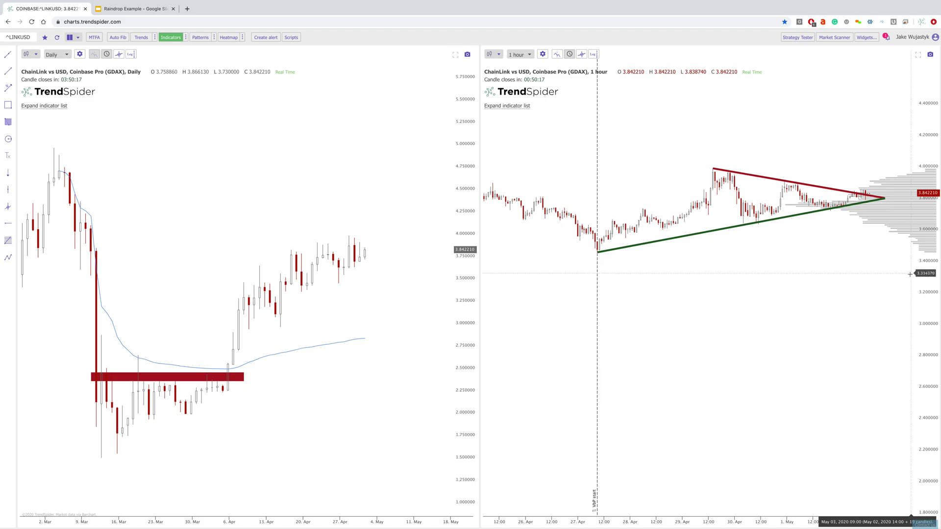
drag(925, 271, 873, 312)
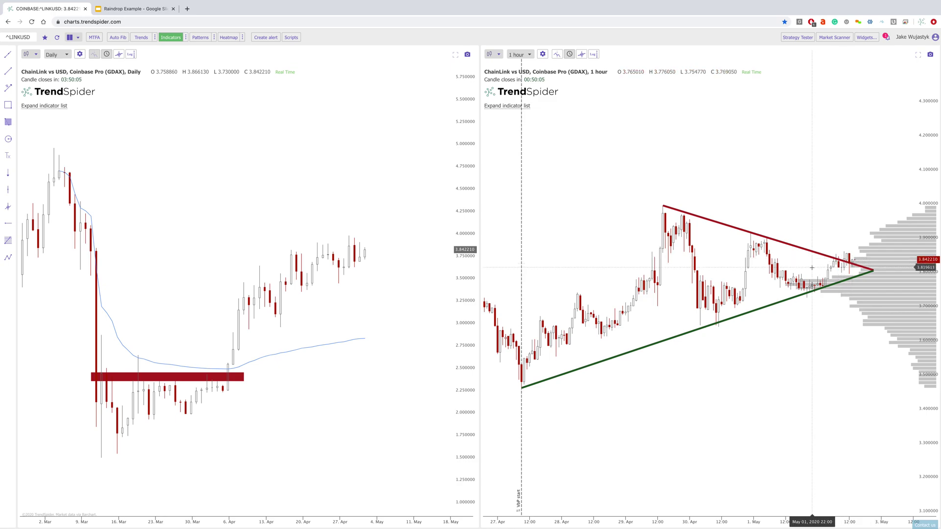
scroll(812, 268, up, 1)
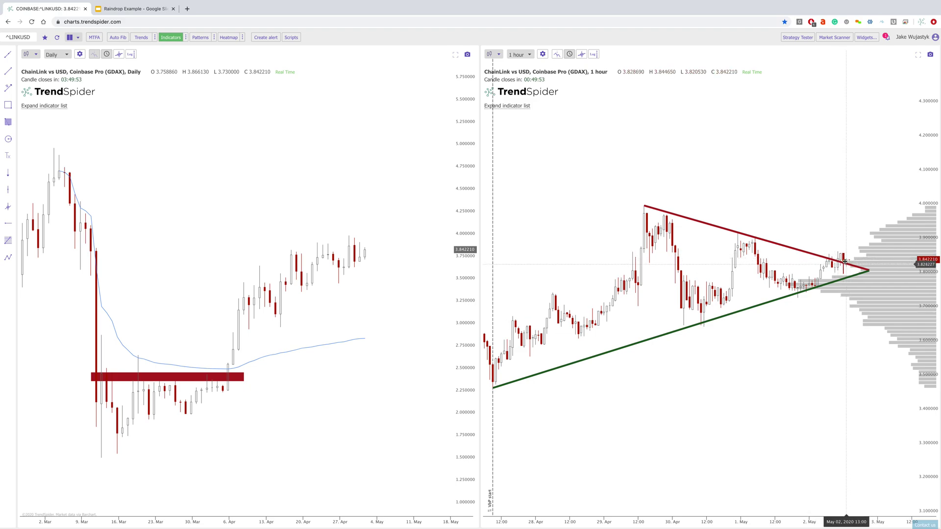
scroll(841, 257, down, 3)
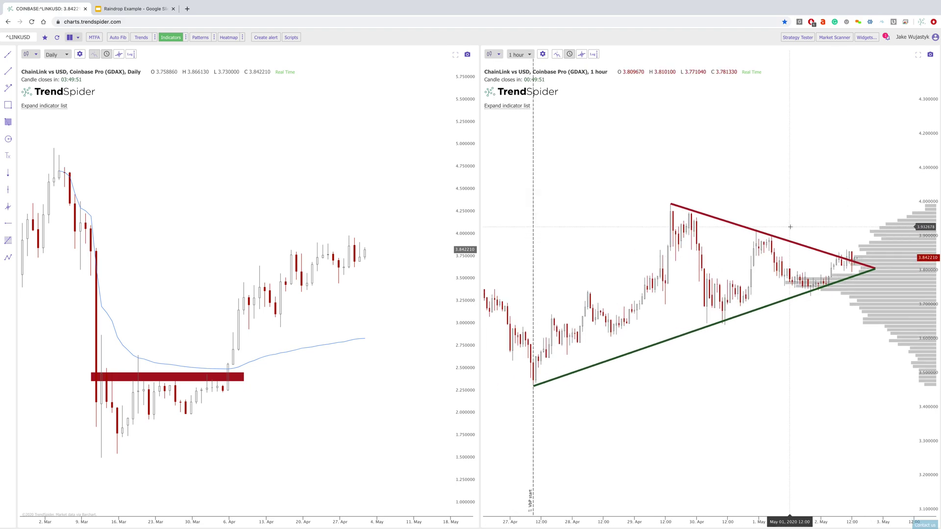